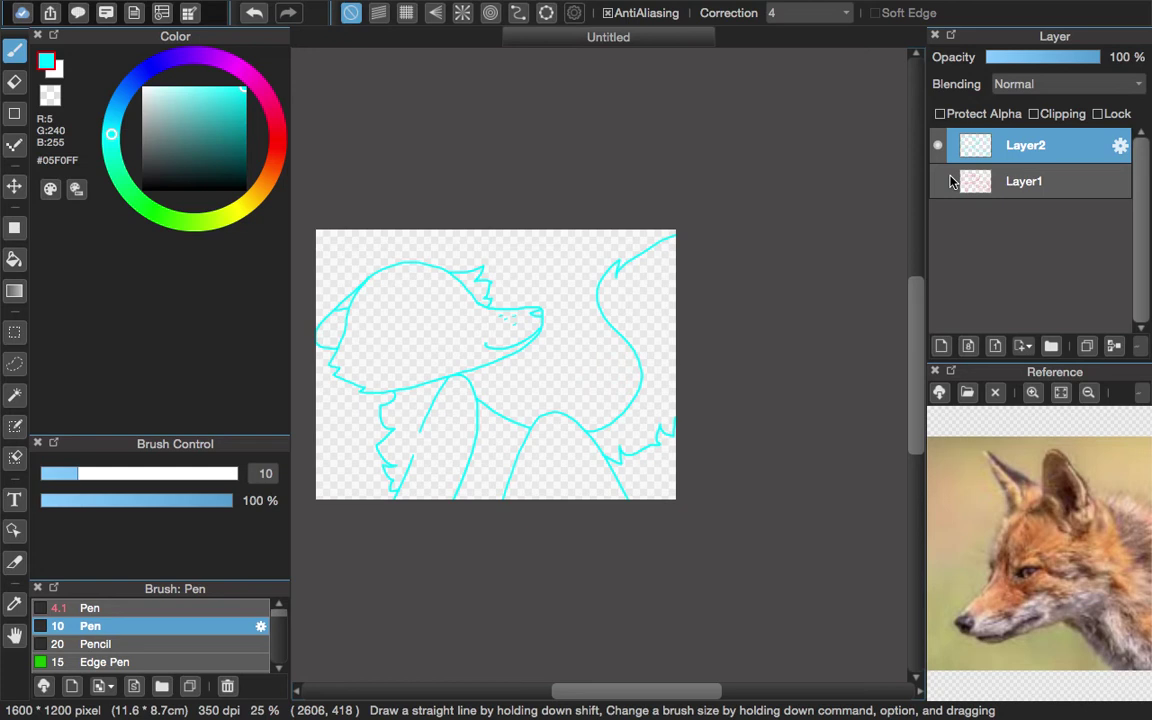
Step: Trace the sketched eye's outline and pupil in black on Layer2 with Layer1 shown, and hide Layer1 again
click(939, 182)
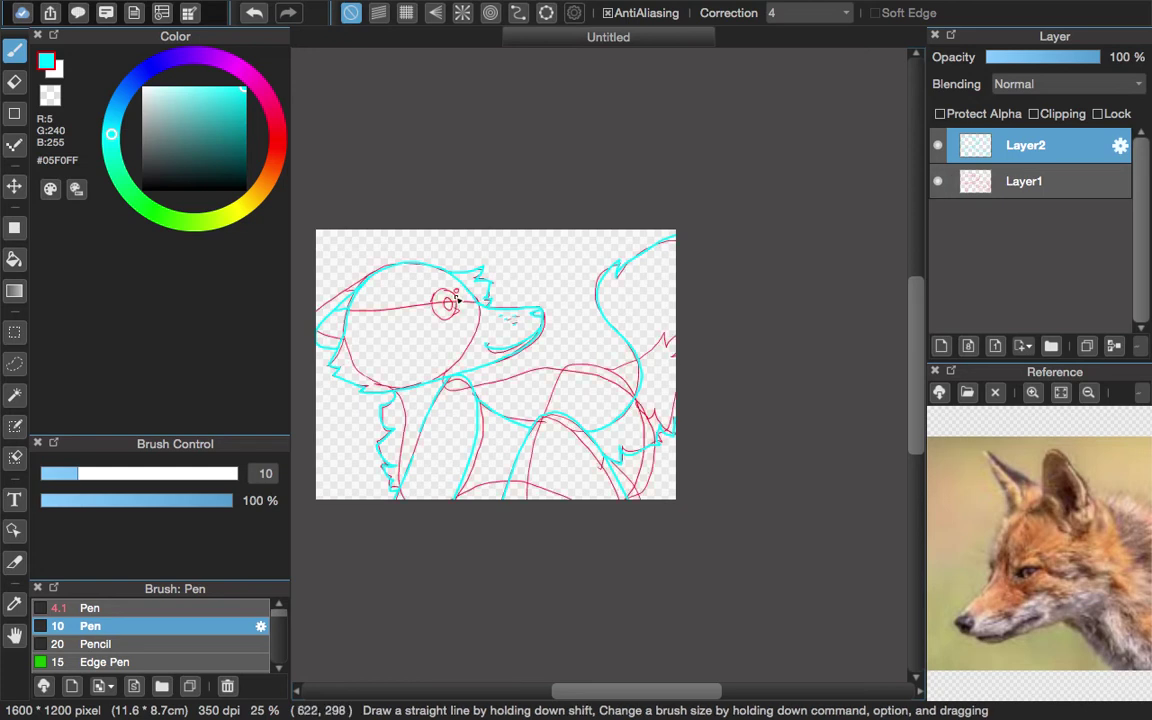
drag(208, 126, 246, 190)
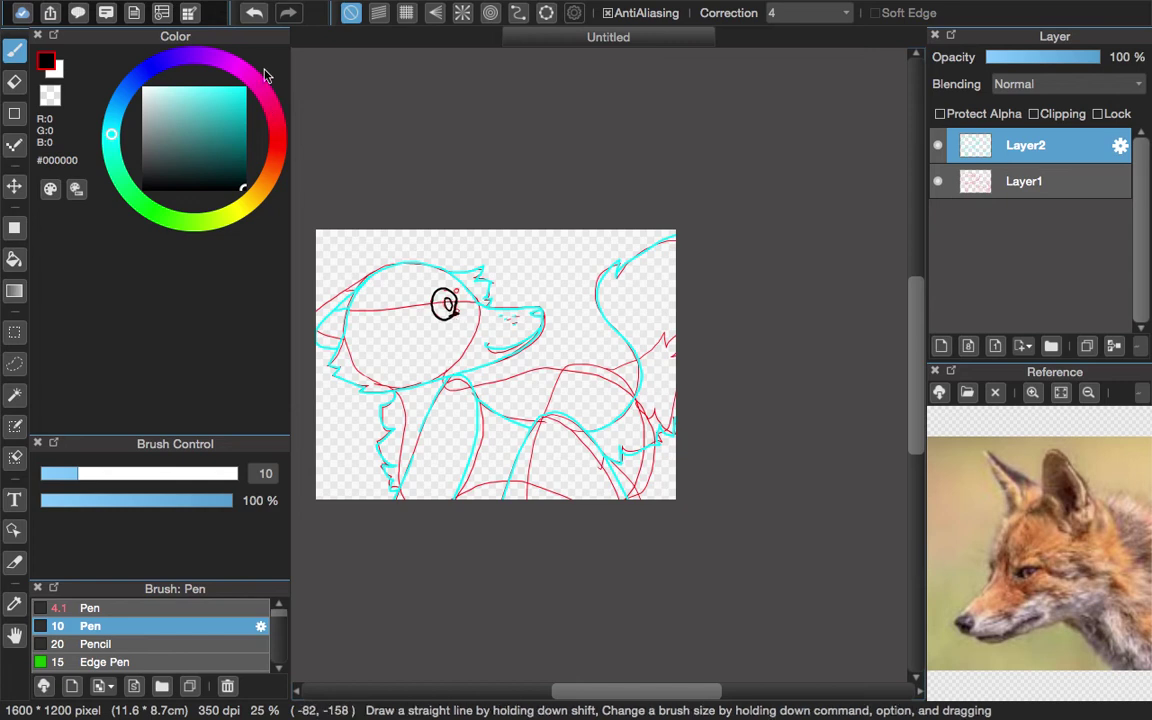
click(256, 15)
click(258, 17)
click(256, 14)
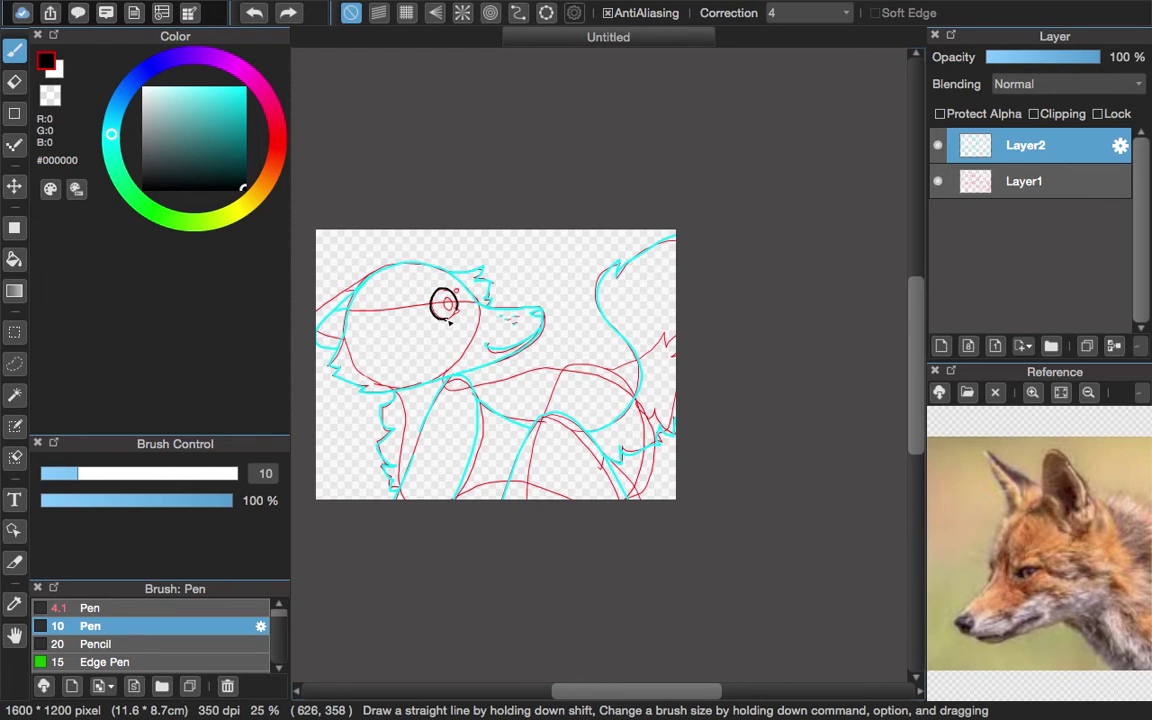
click(448, 303)
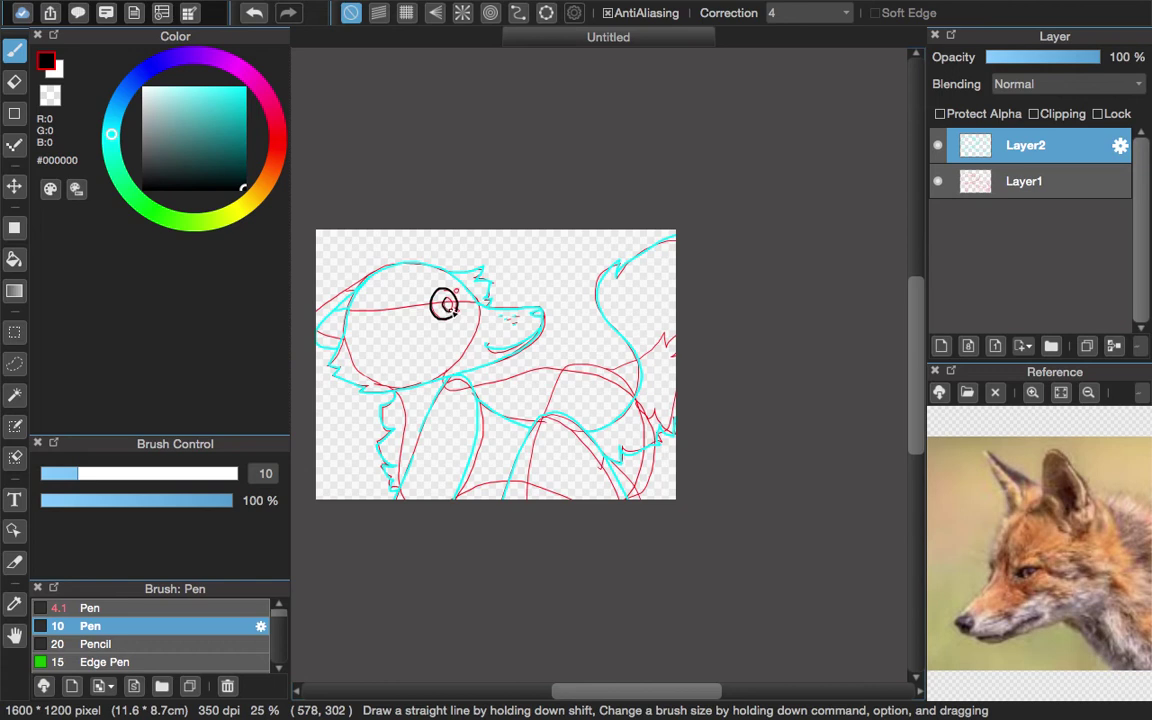
drag(449, 300, 460, 318)
click(938, 183)
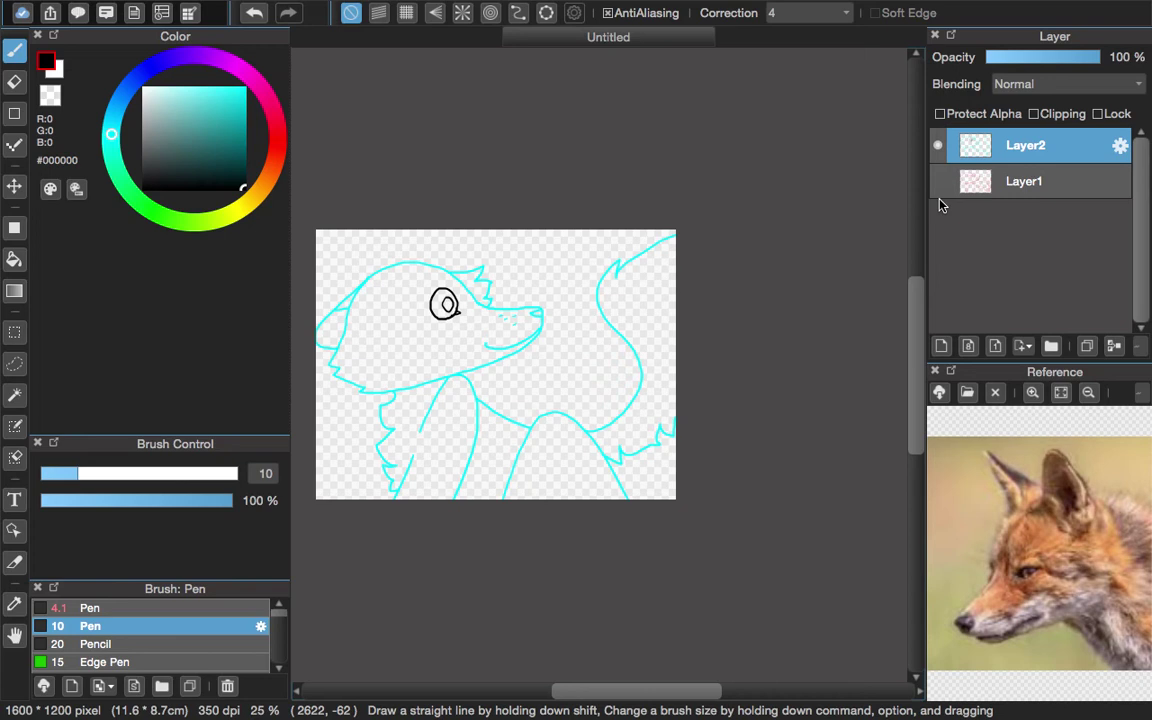
Step: Try recolouring the eye's black outline with the cyan #00F0FF sampled from the line art
alt+click(518, 309)
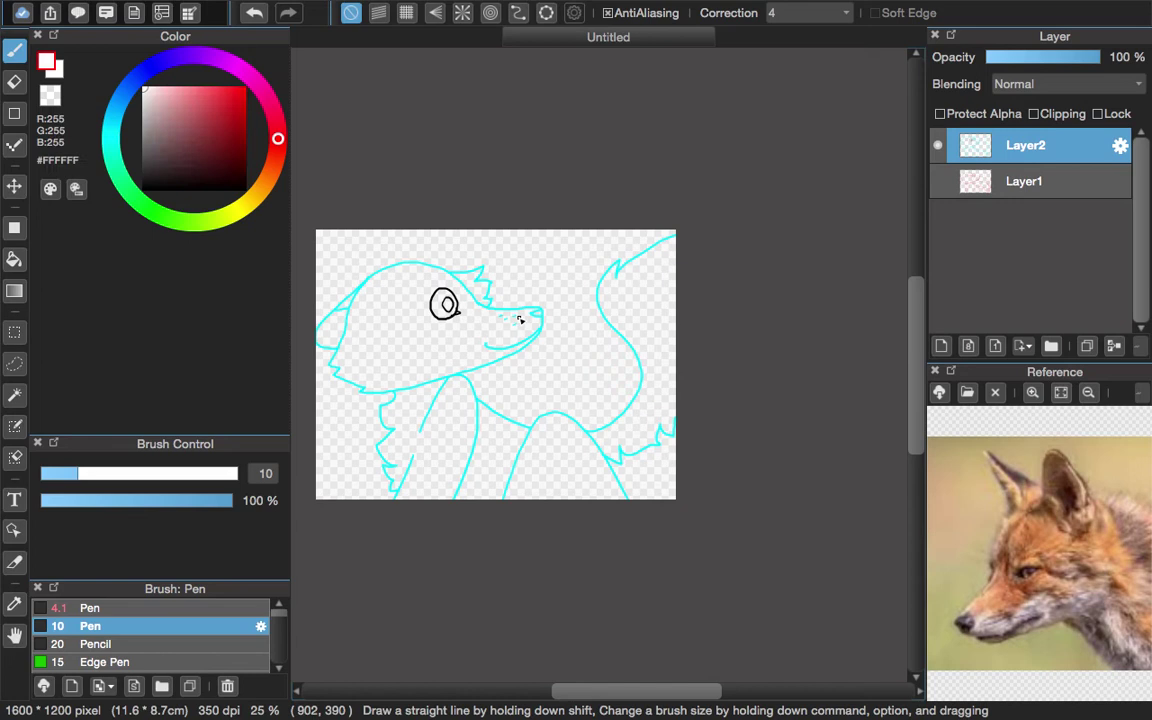
alt+click(496, 308)
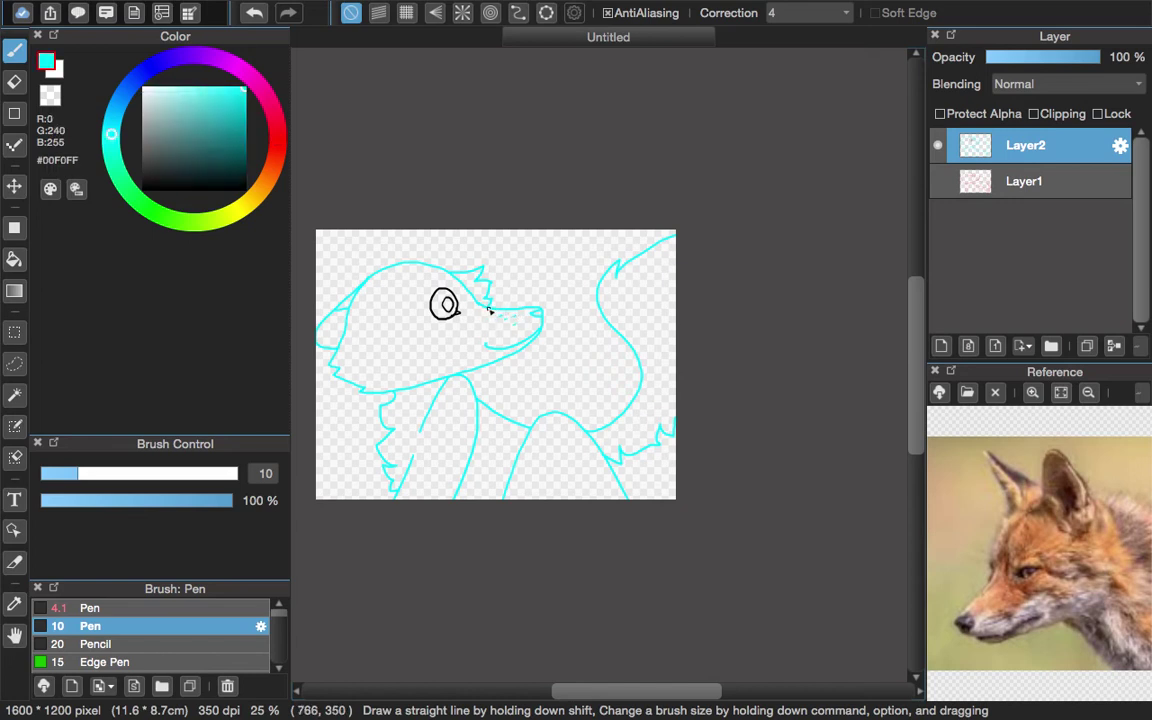
click(14, 259)
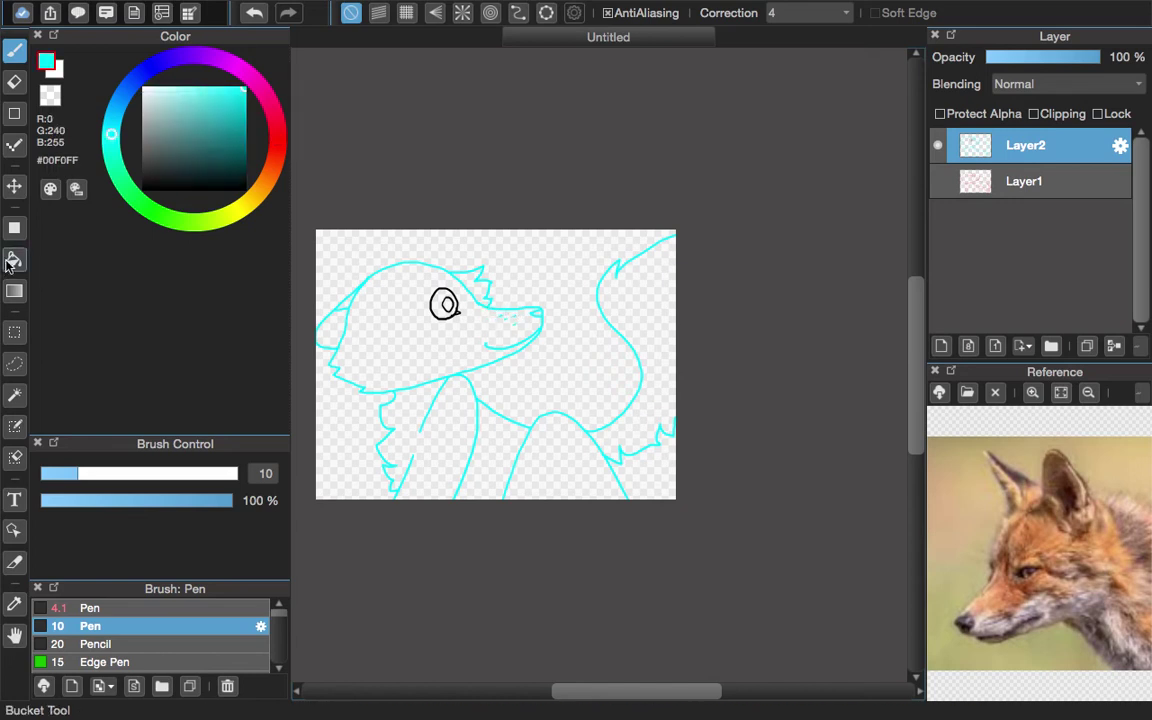
click(447, 284)
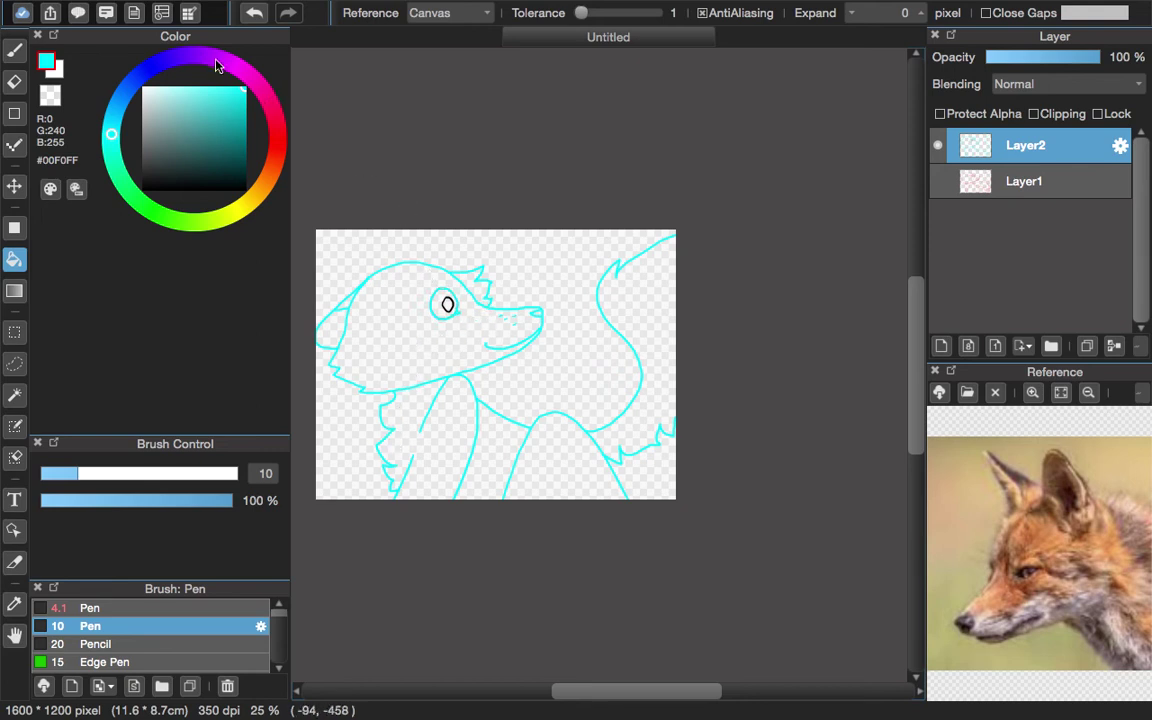
click(253, 14)
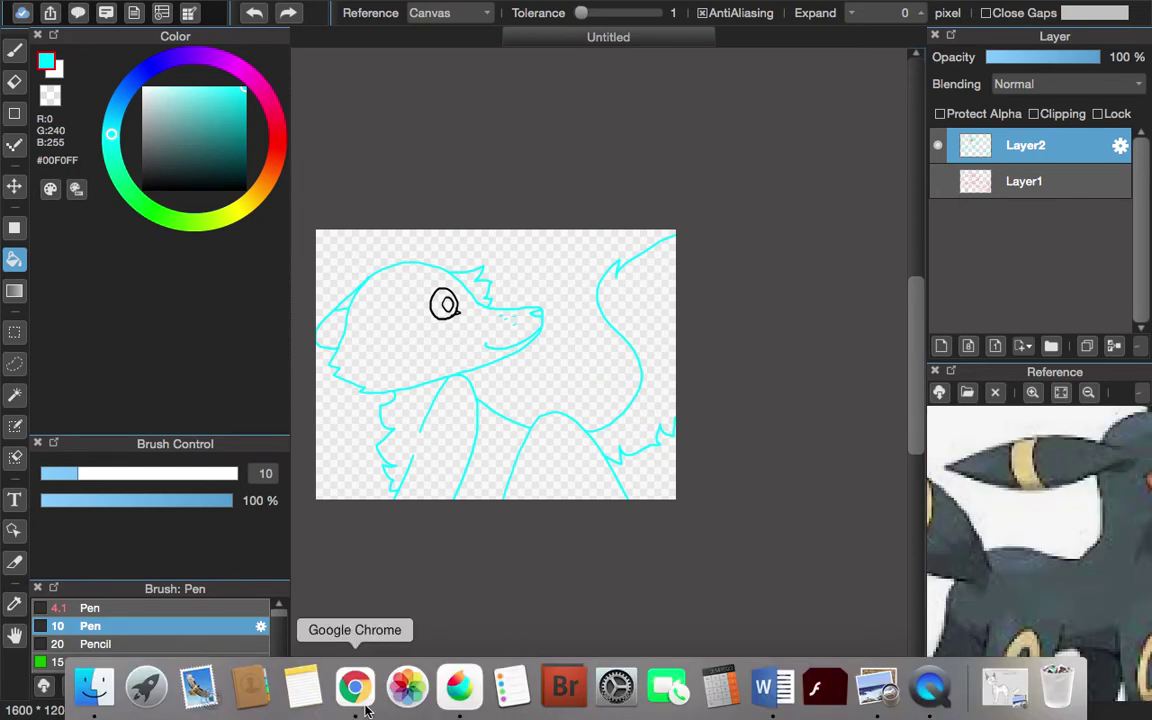
Step: Switch to Google Chrome to view the Umbreon image results and return to MediBang Paint Pro
click(355, 684)
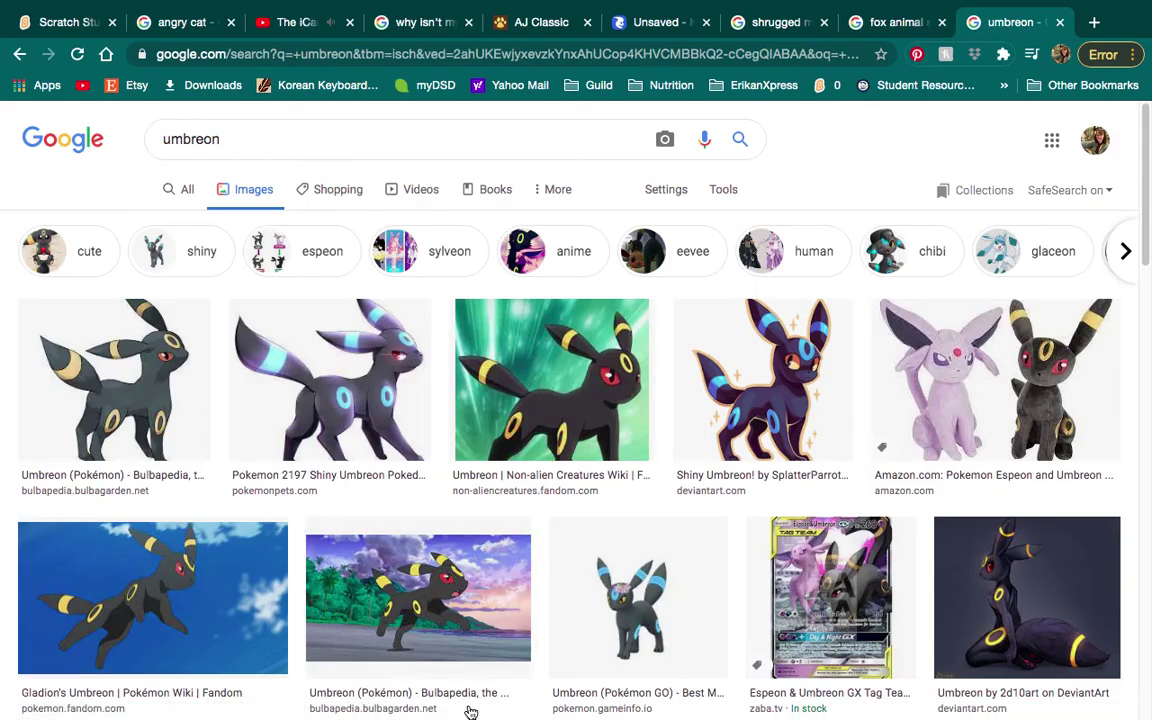
mouse_move(459, 705)
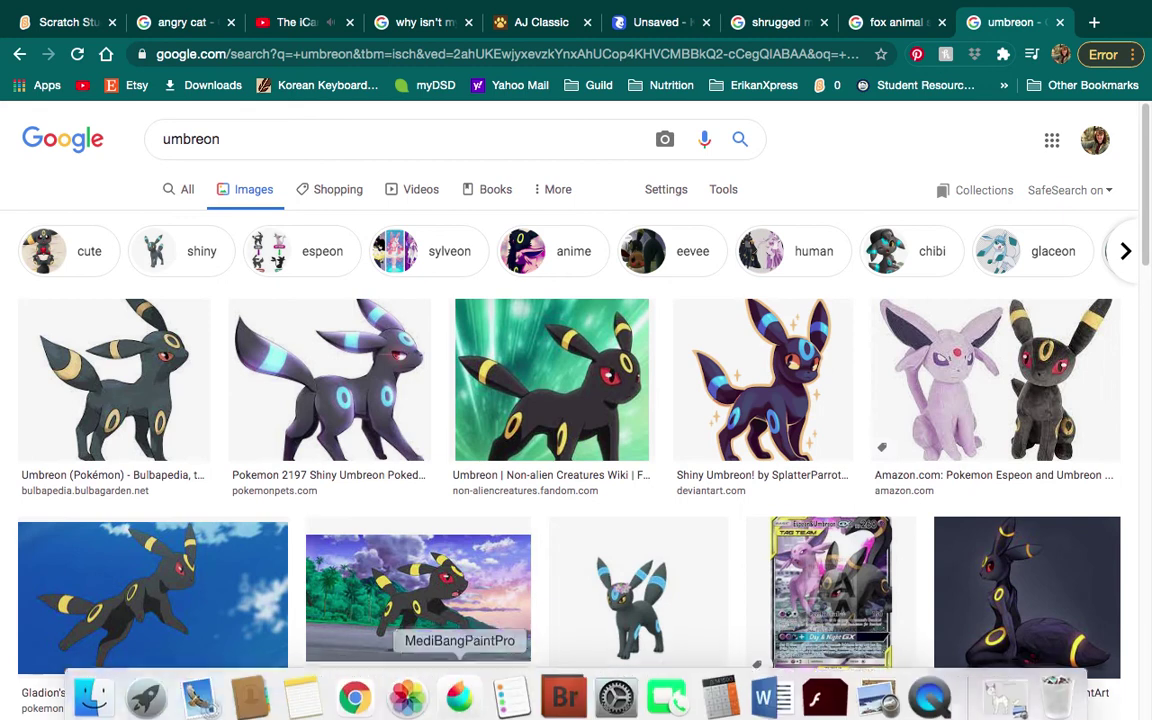
click(465, 700)
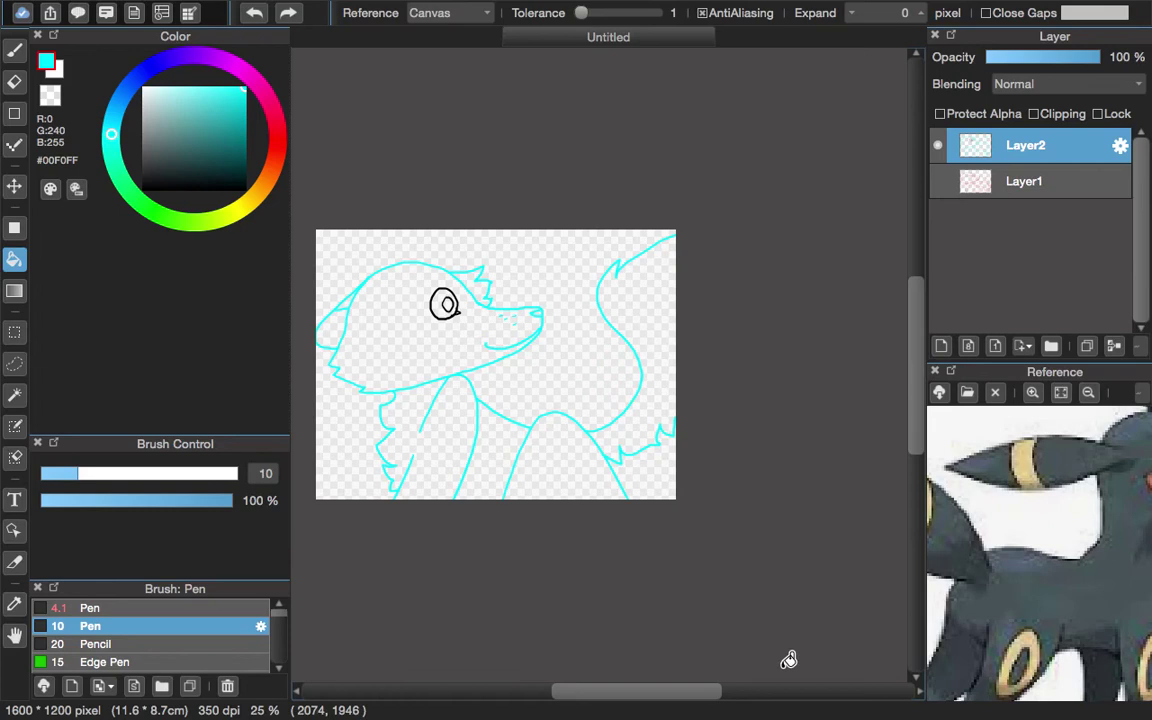
Step: Sample the dark body colour #445055 from the Umbreon reference and fill the head, neck, body and legs with it
drag(987, 583, 823, 573)
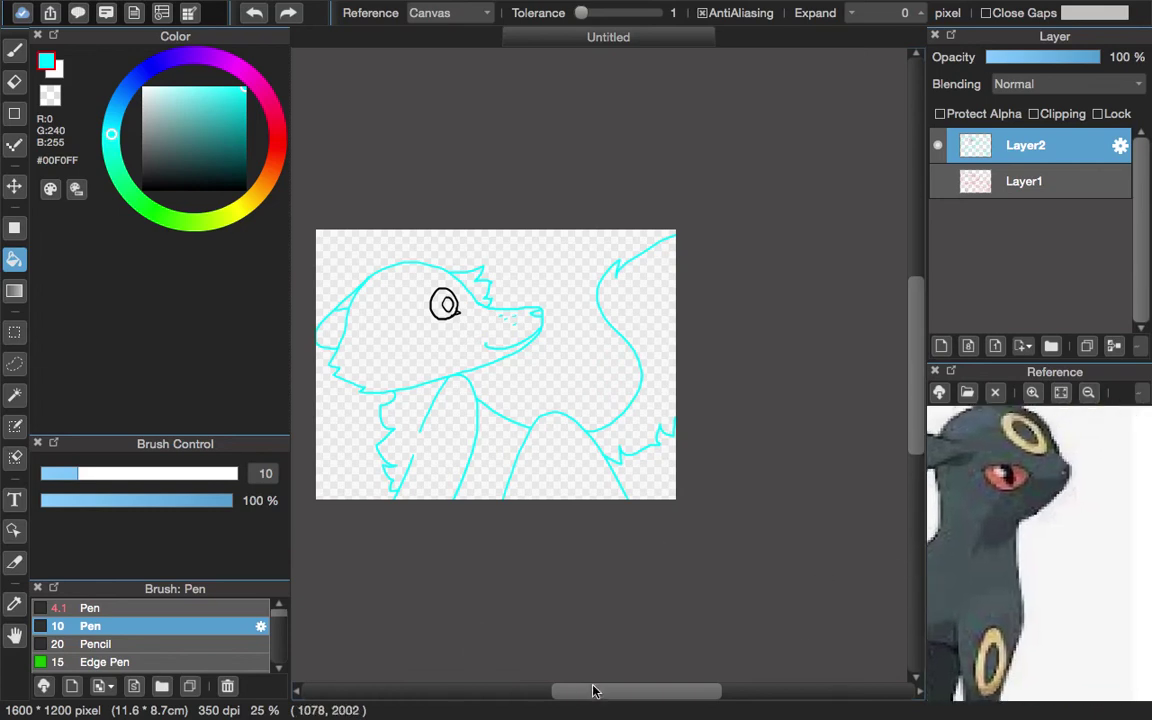
drag(593, 691, 573, 691)
click(960, 540)
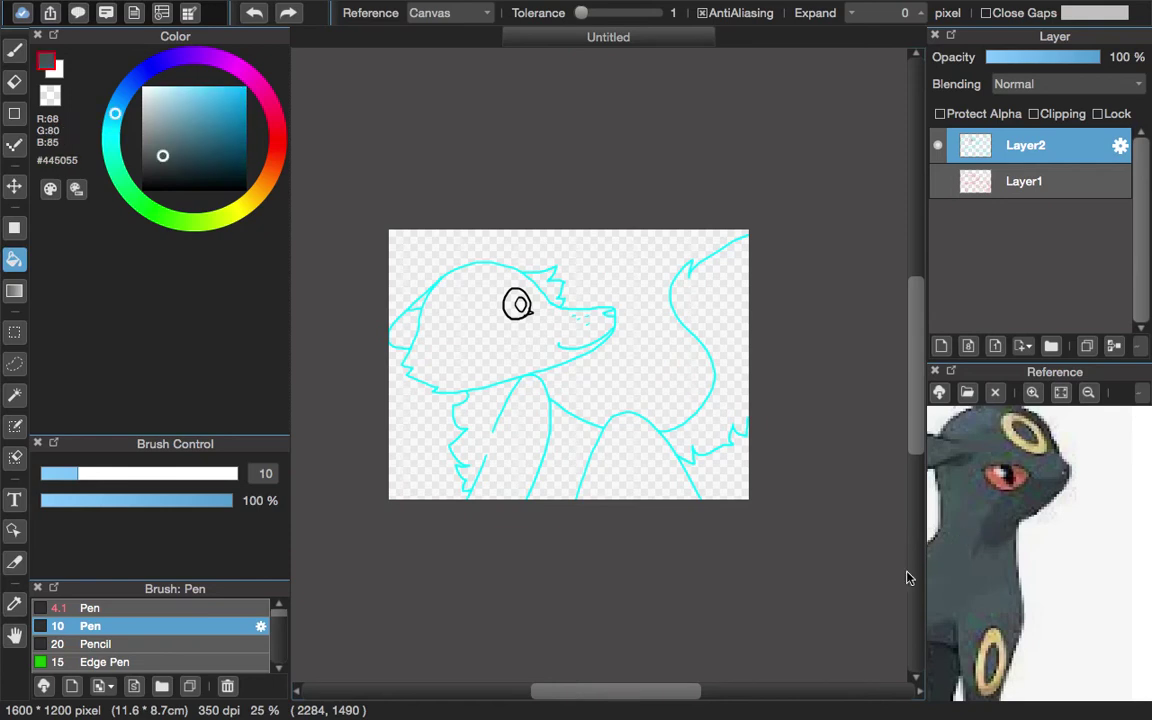
click(548, 337)
click(532, 420)
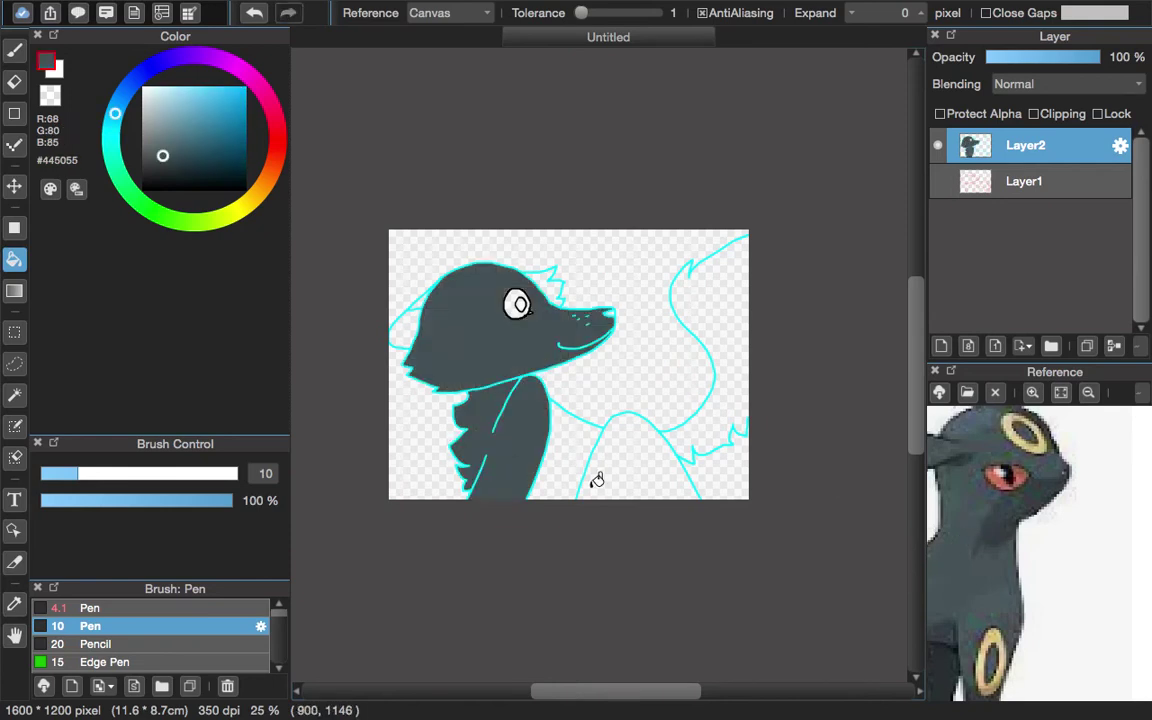
click(499, 412)
click(636, 472)
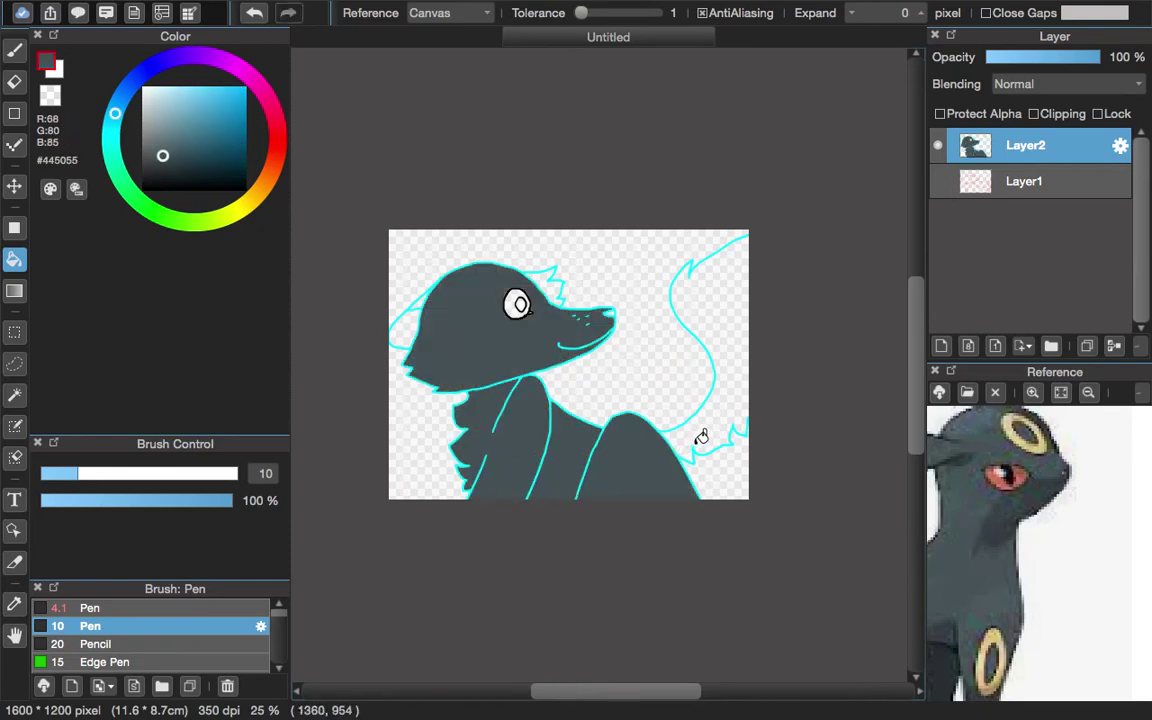
Step: Fill the tail, the fur tuft beside the forehead and the upper part of the ear behind the head with #445055
click(727, 378)
click(541, 280)
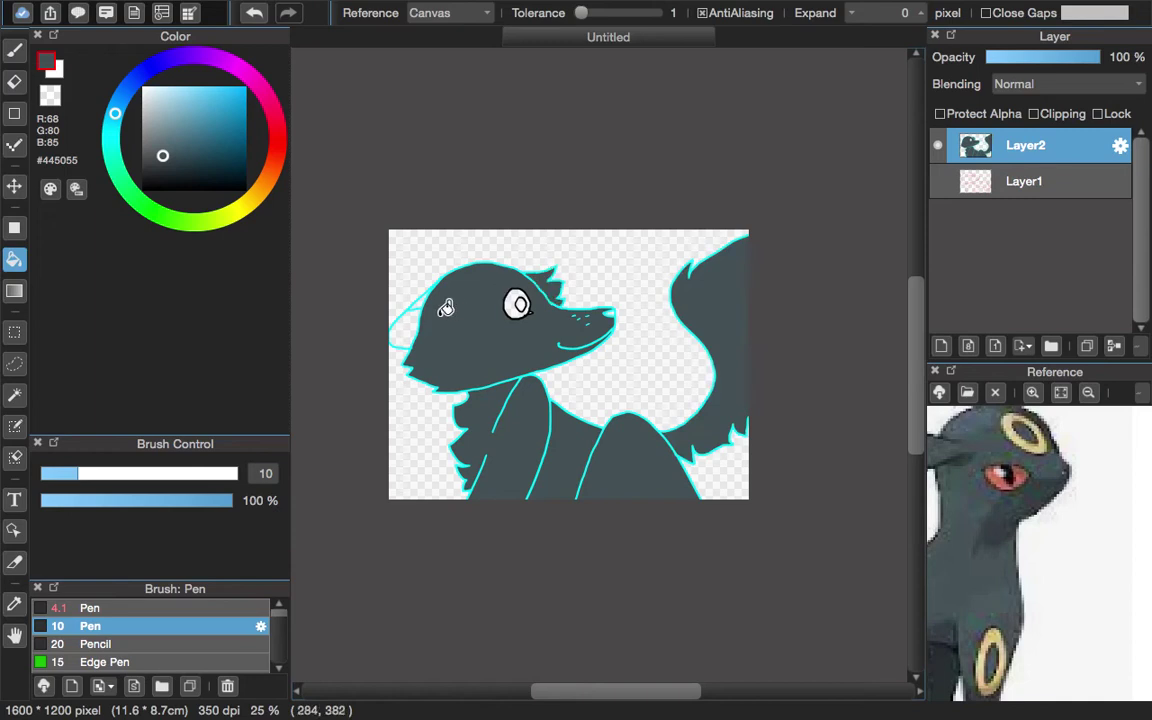
click(409, 320)
click(257, 14)
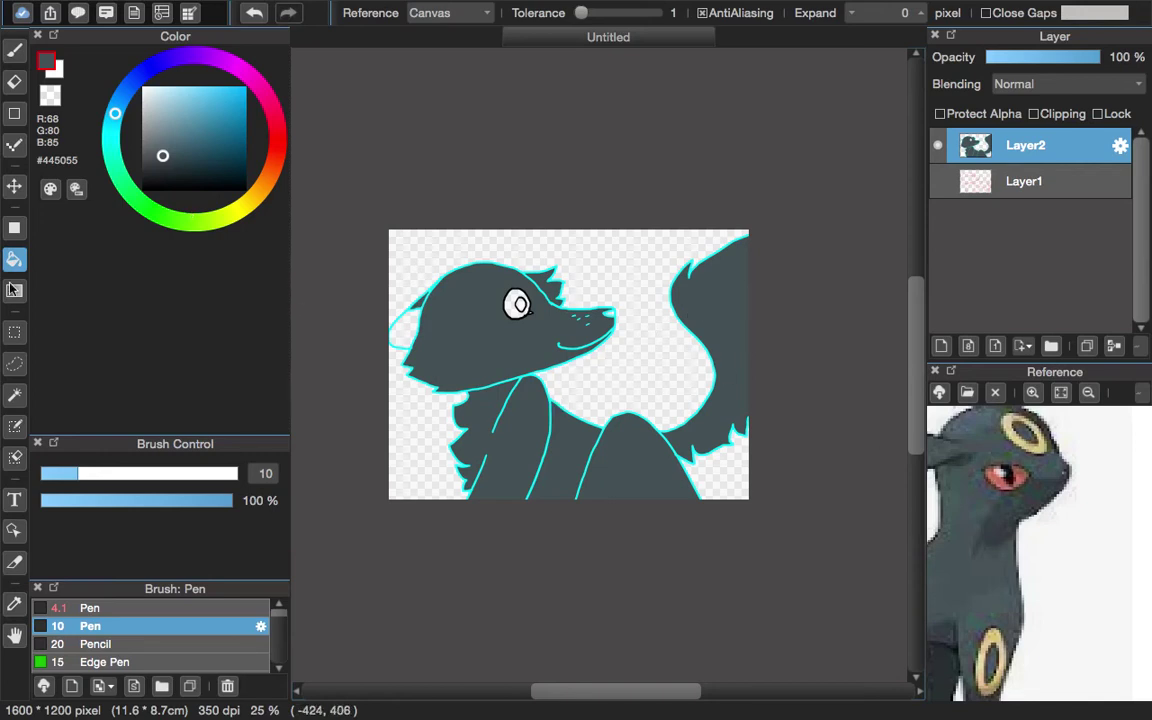
Step: Select the head's filled area with the Magic Wand and set the drawing colour to blue #00B8FF
click(14, 395)
click(517, 305)
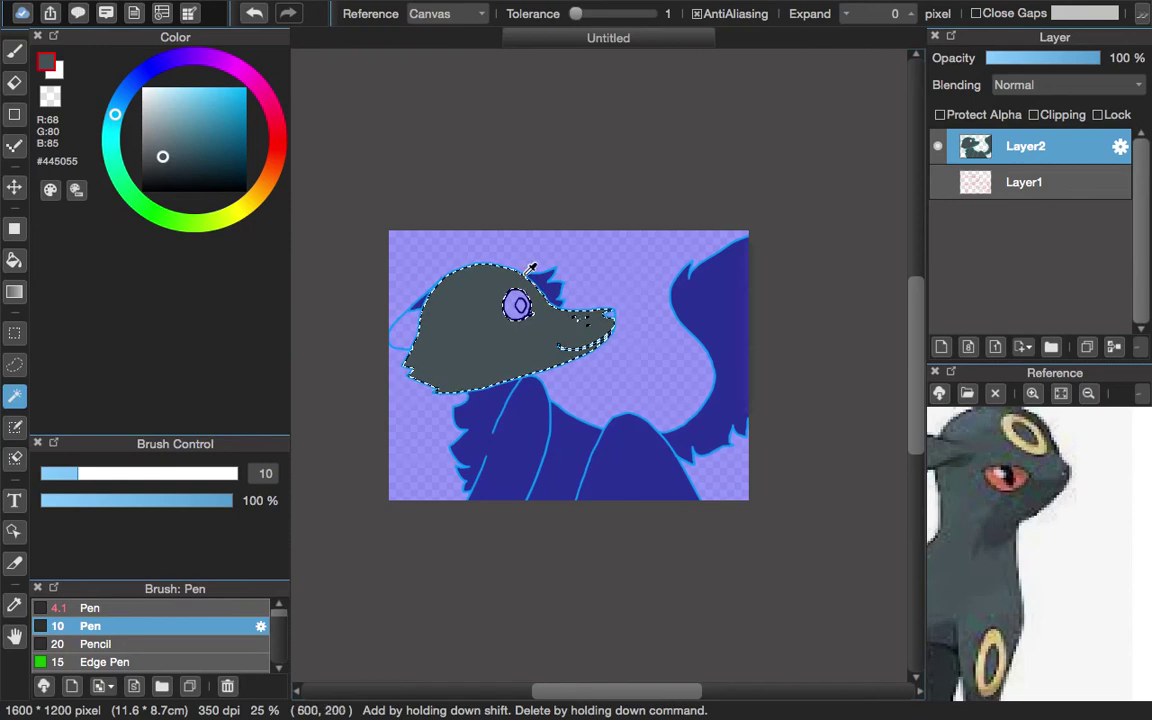
alt+click(529, 268)
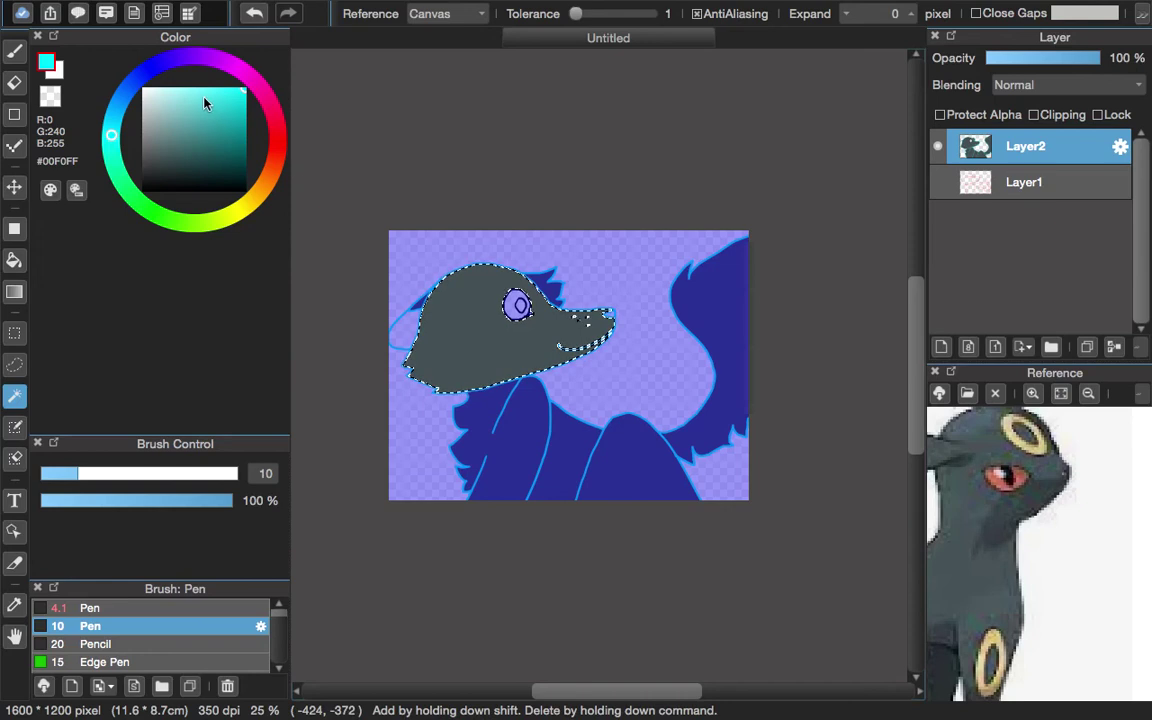
drag(111, 133, 73, 108)
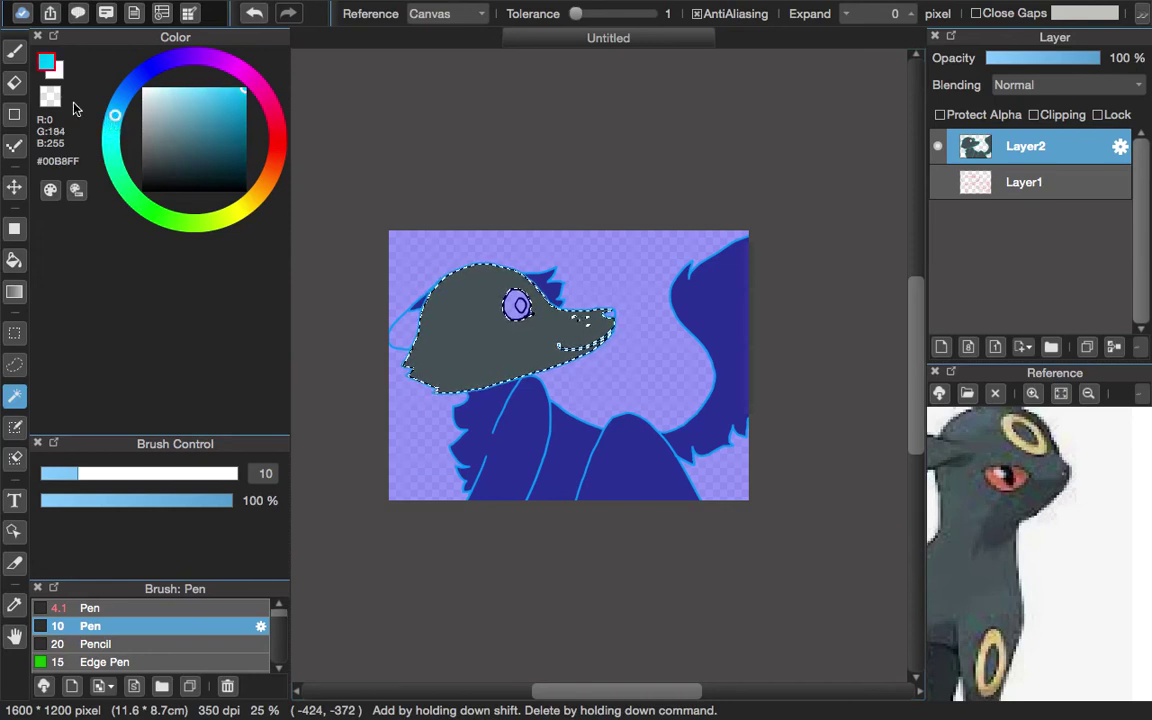
Step: Try drawing the curved forehead marking with the 10 px pen and clearing the head selection
click(14, 50)
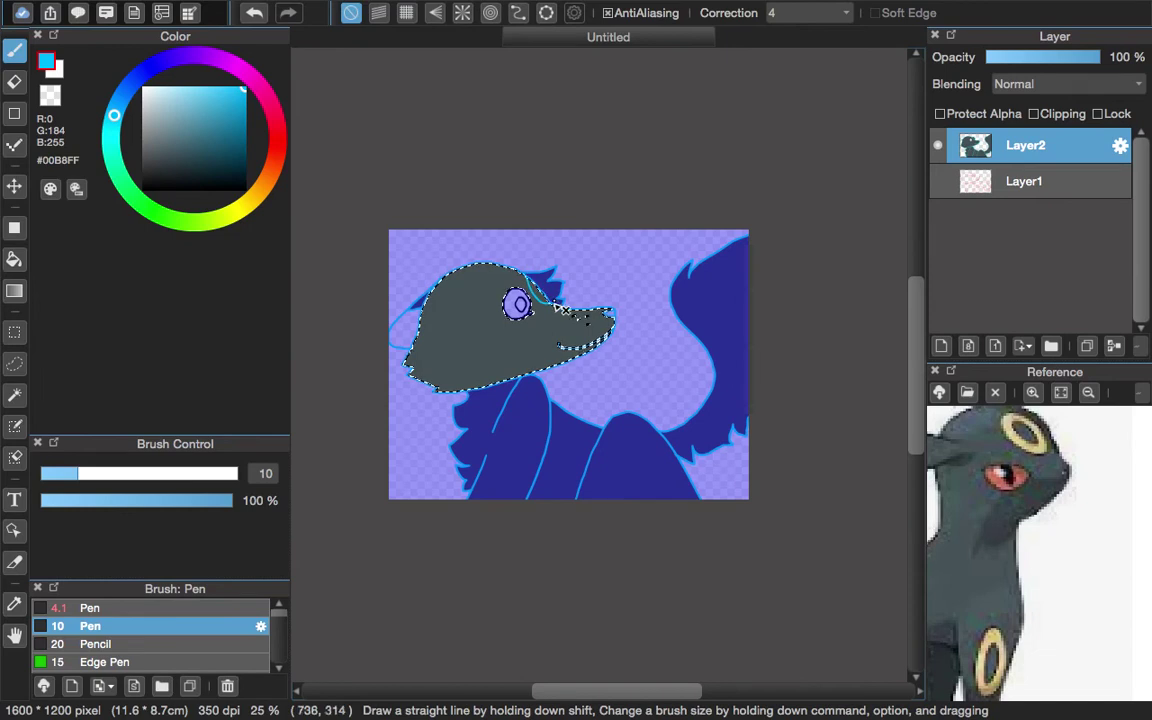
key(super+d)
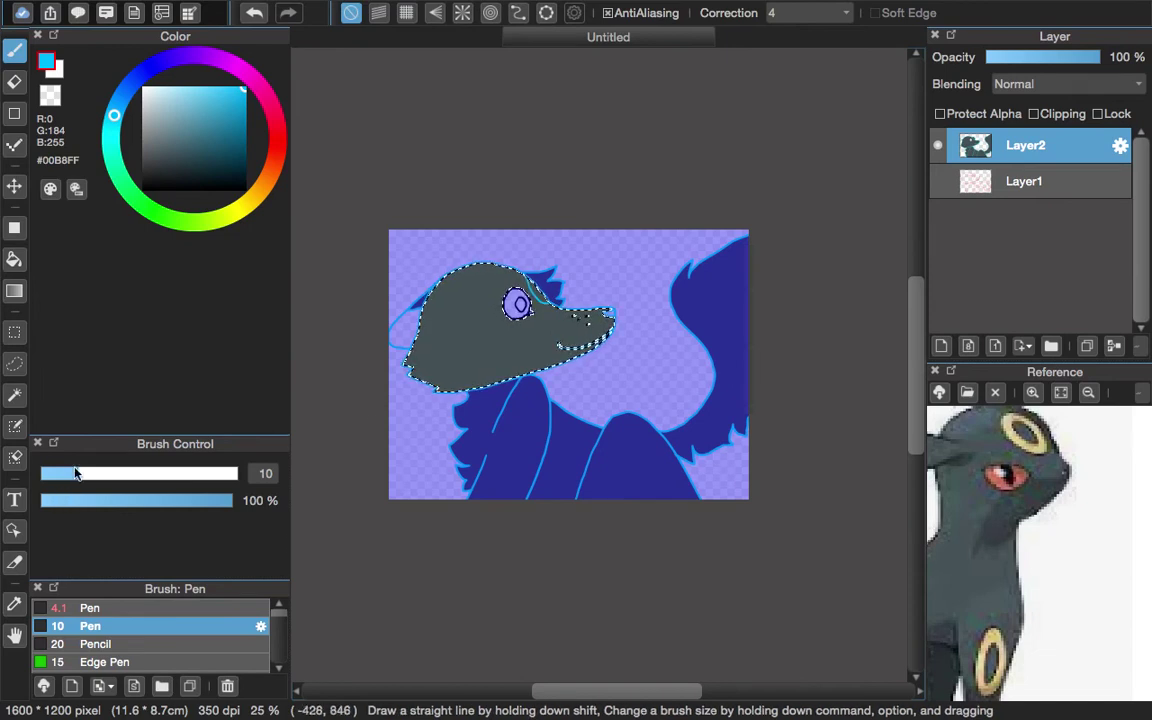
click(14, 365)
click(411, 478)
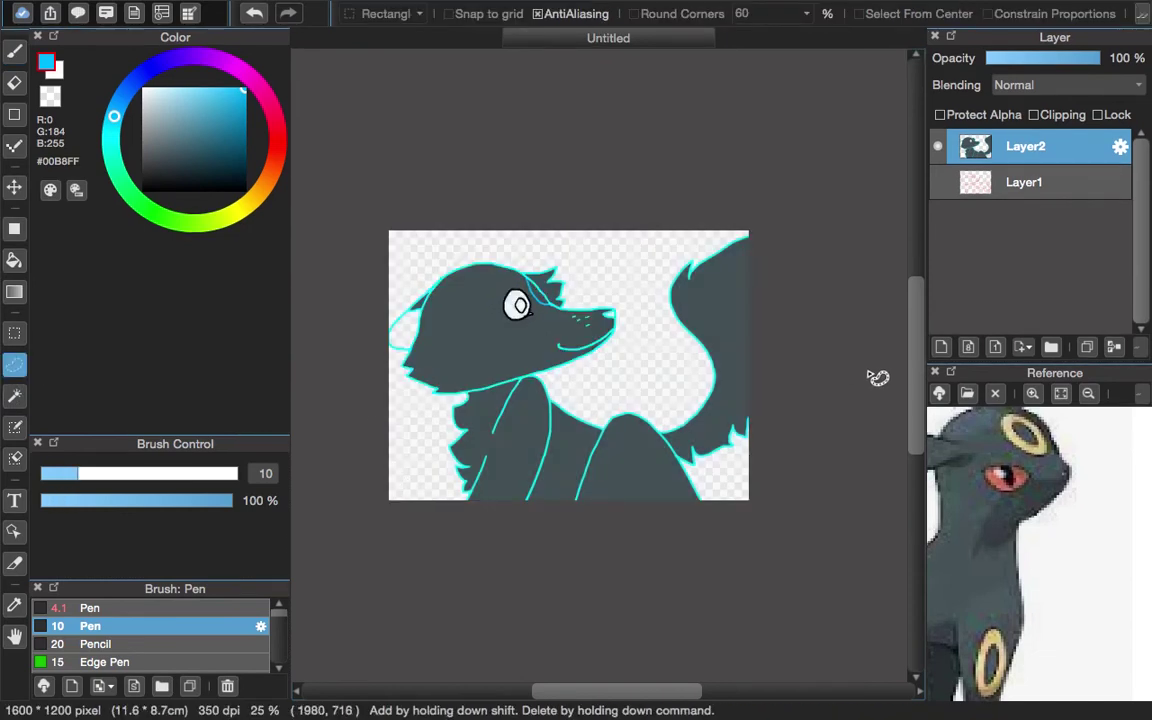
mouse_move(913, 360)
mouse_down()
mouse_move(912, 295)
mouse_move(913, 336)
mouse_up()
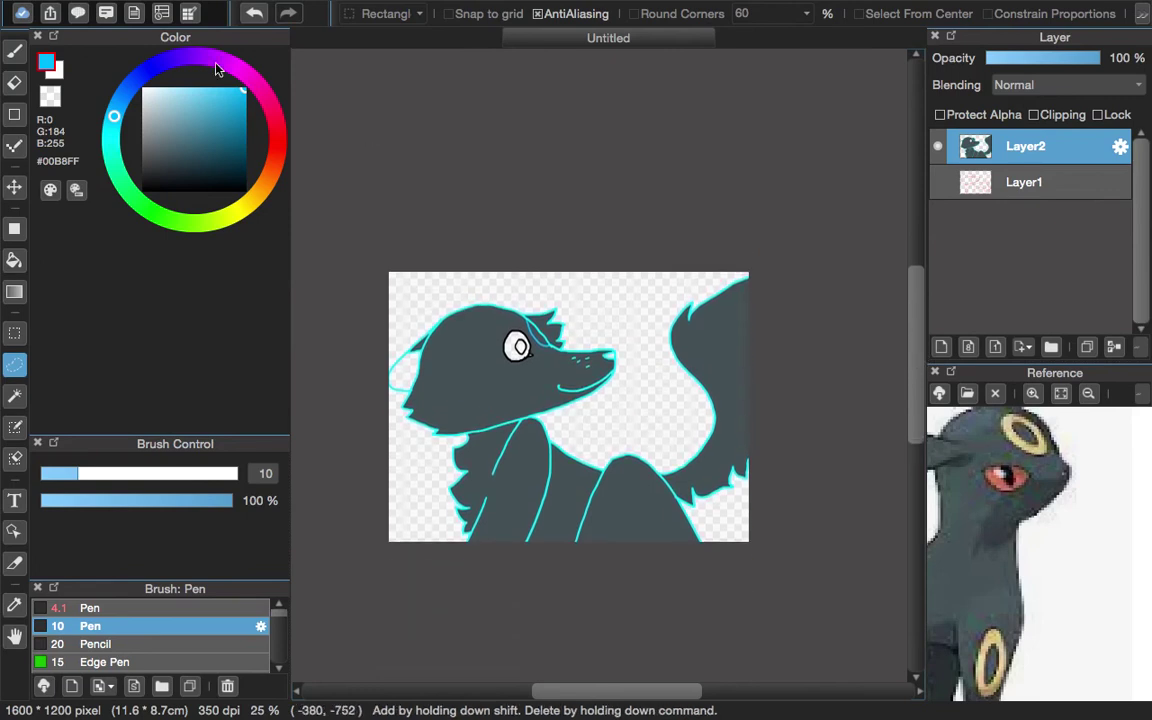
click(254, 12)
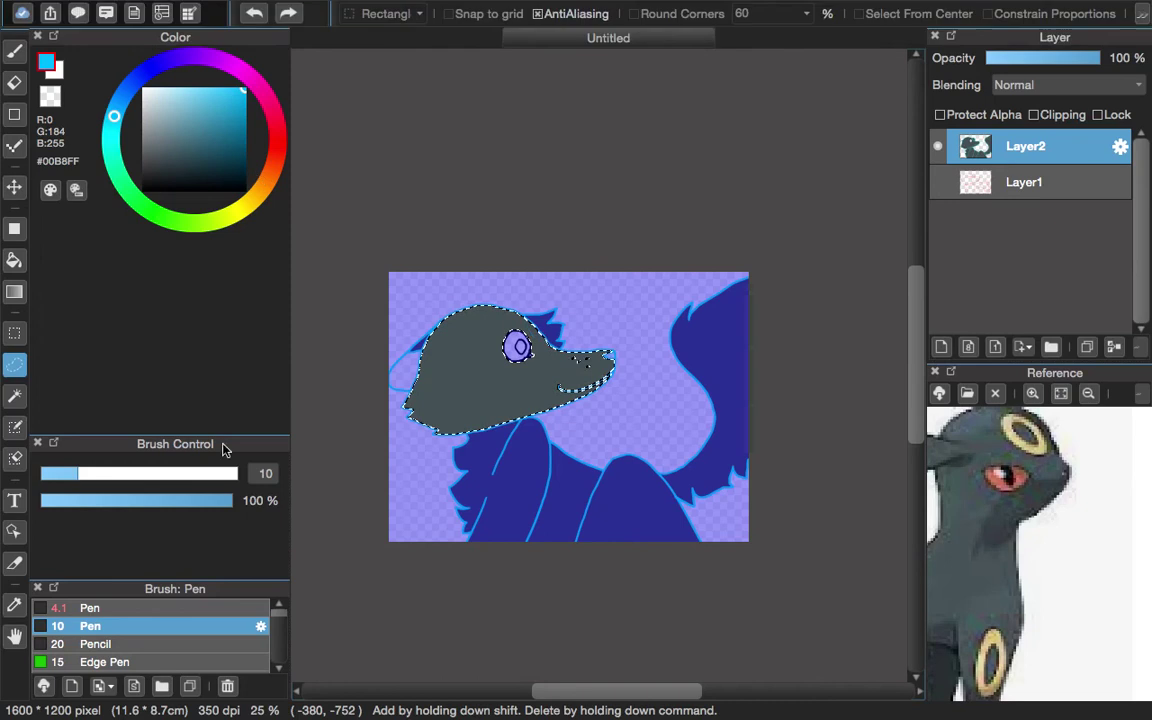
Step: Set the pen size to 22 and draw the curved blue marking on the forehead inside the head selection
drag(85, 473, 130, 477)
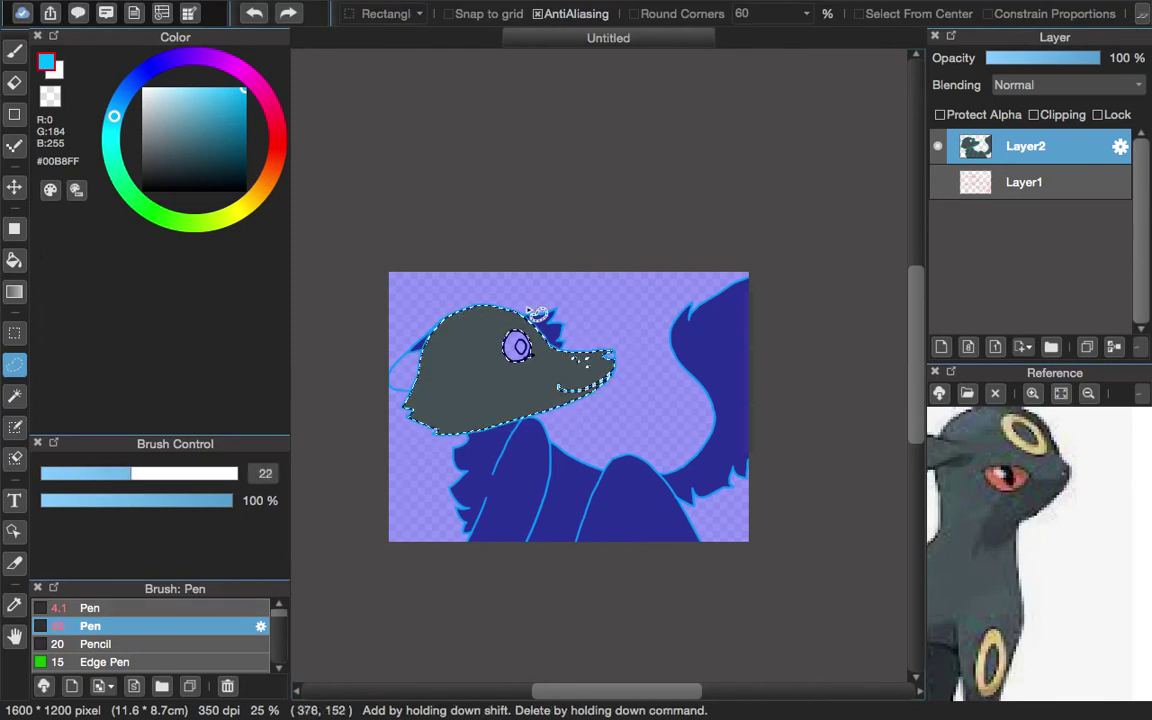
click(16, 53)
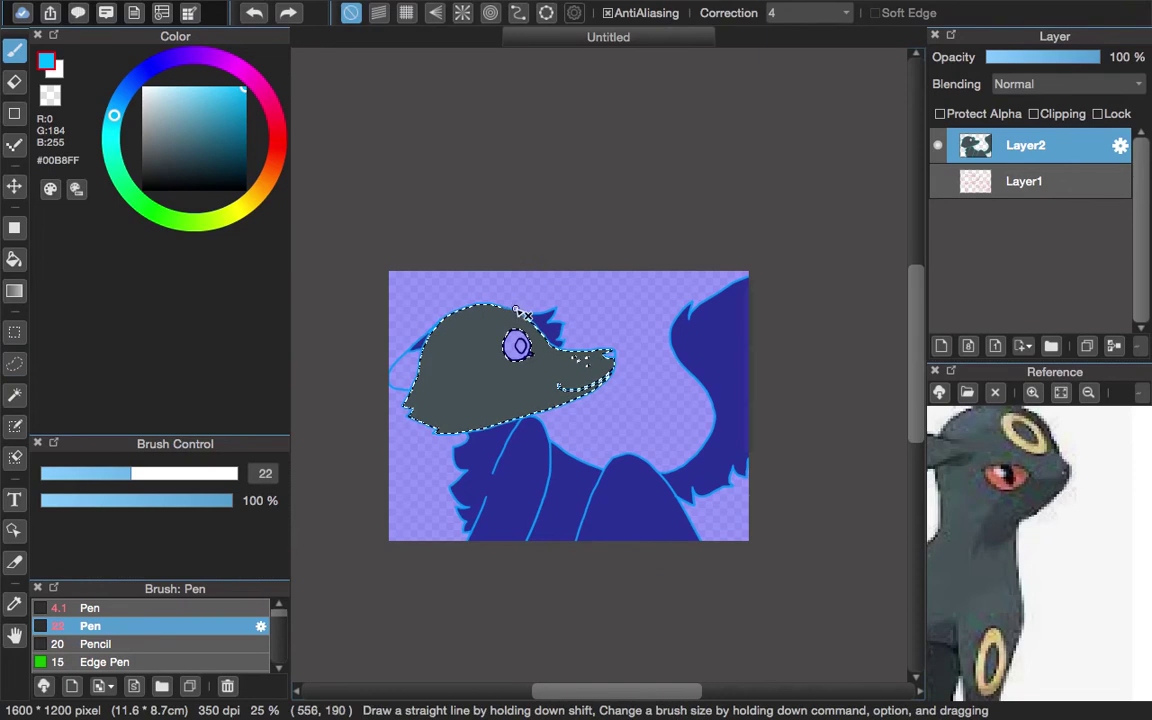
drag(520, 316, 540, 336)
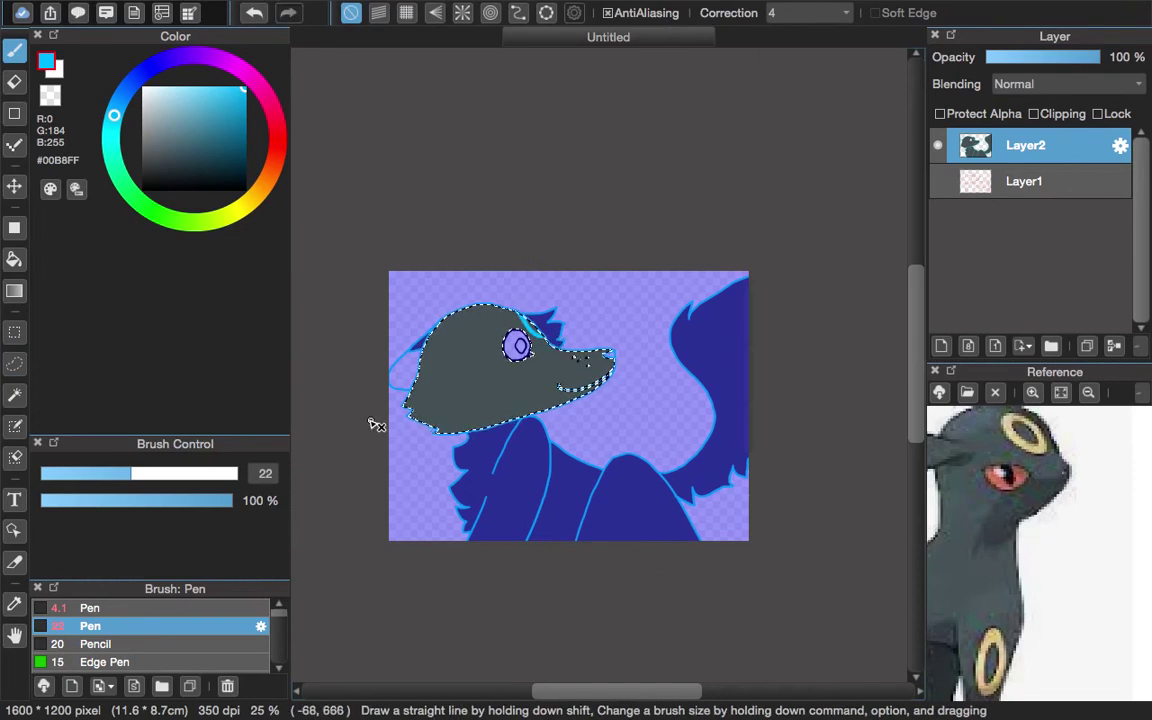
Step: Select the neck and front leg area with the Magic Wand and draw a blue oval ring on the front leg
click(15, 399)
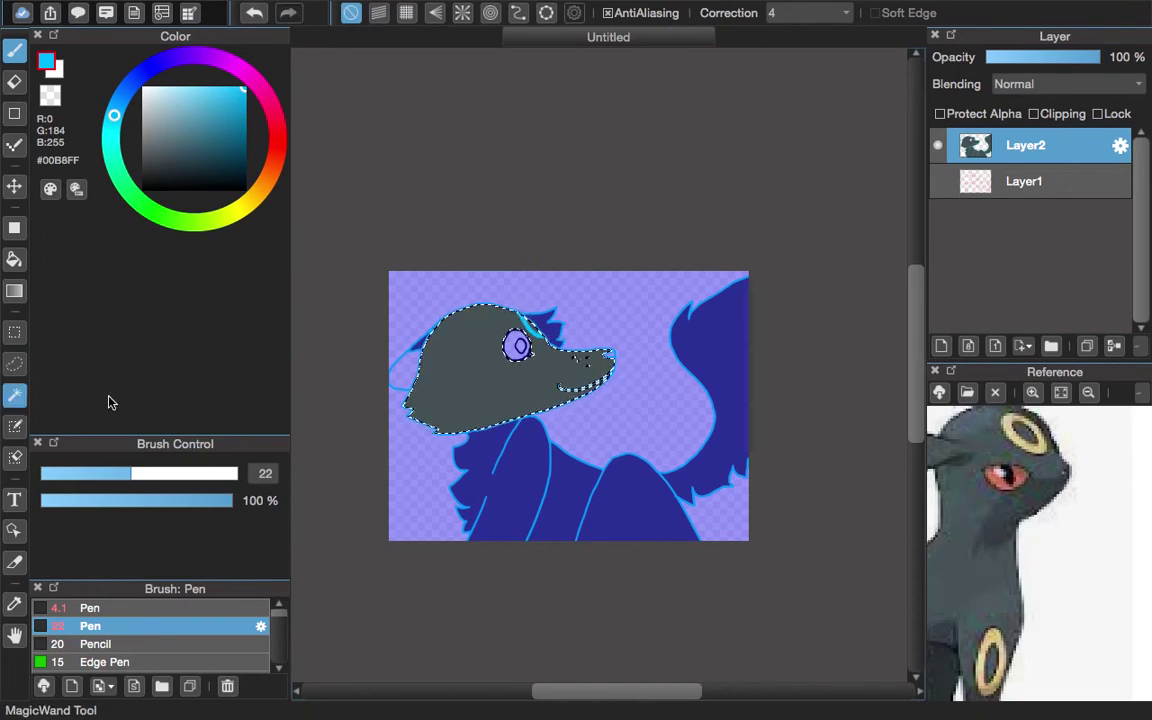
click(478, 484)
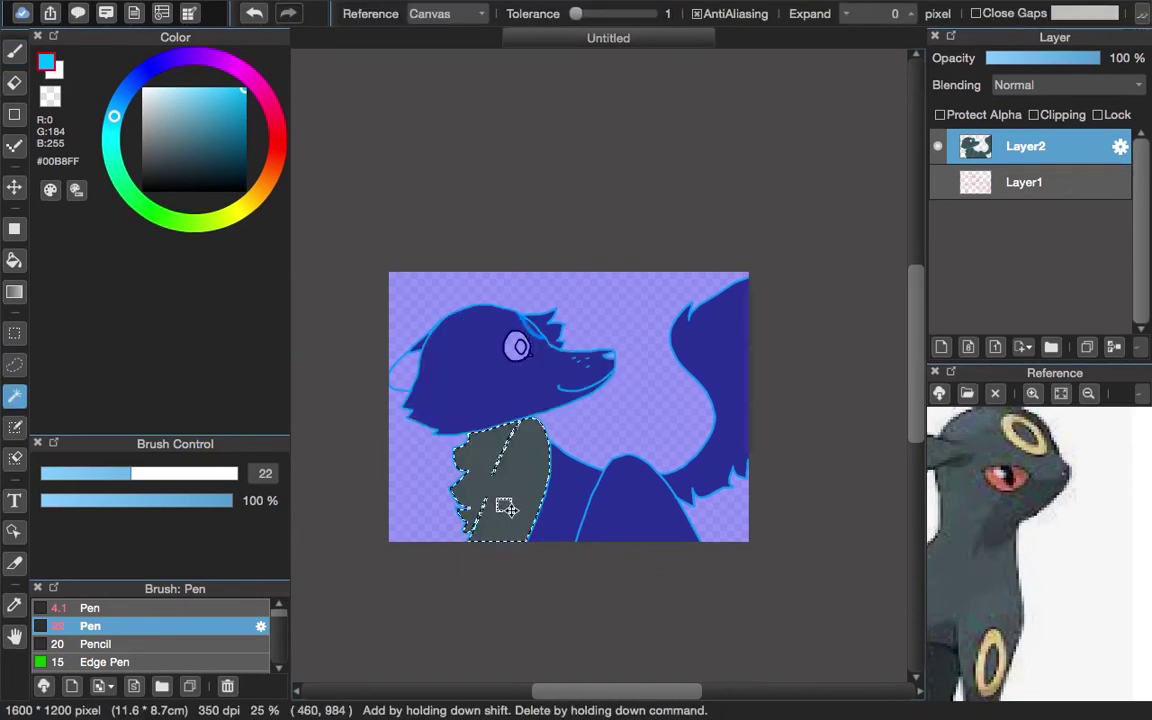
click(15, 51)
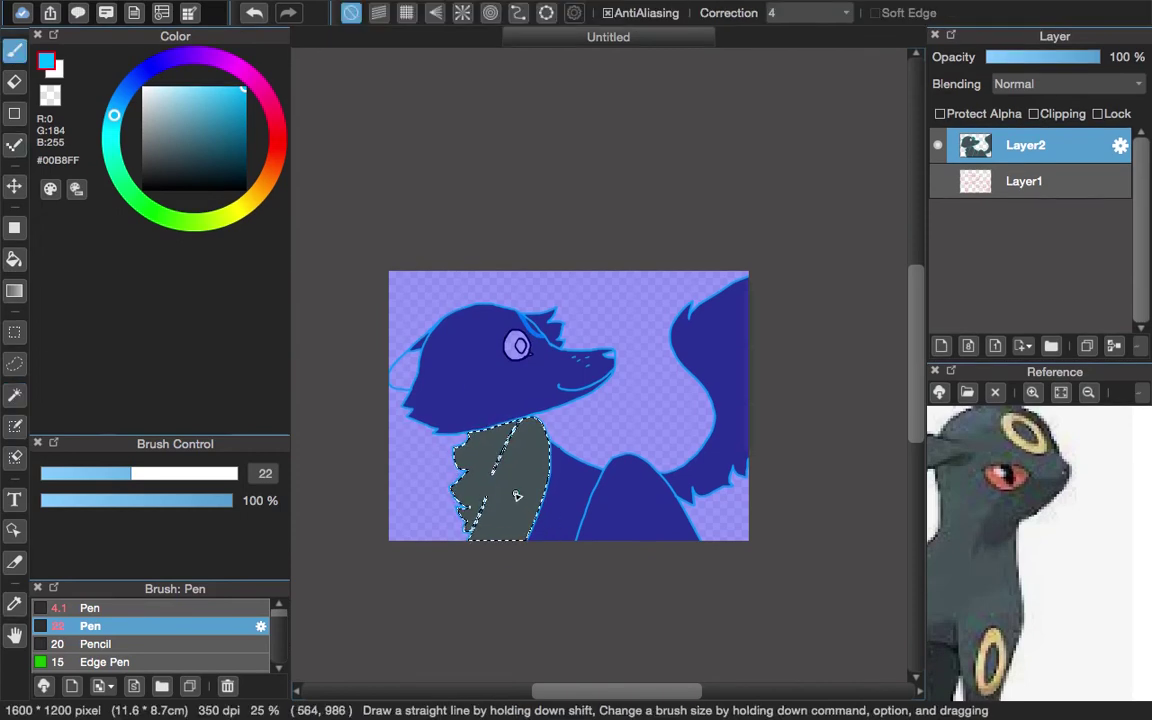
drag(492, 529, 490, 540)
drag(519, 539, 509, 498)
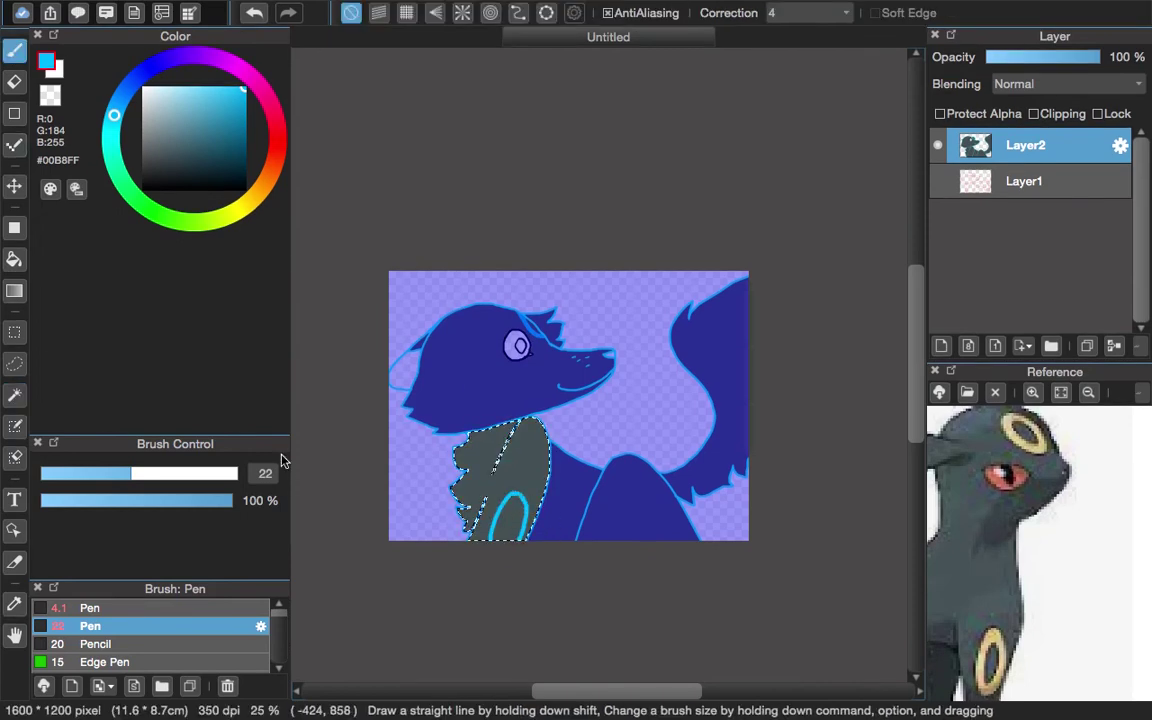
Step: Select the hind leg area with the Magic Wand and draw a blue arched ring on it with the 22 px pen
click(15, 398)
drag(976, 538, 1128, 516)
click(645, 525)
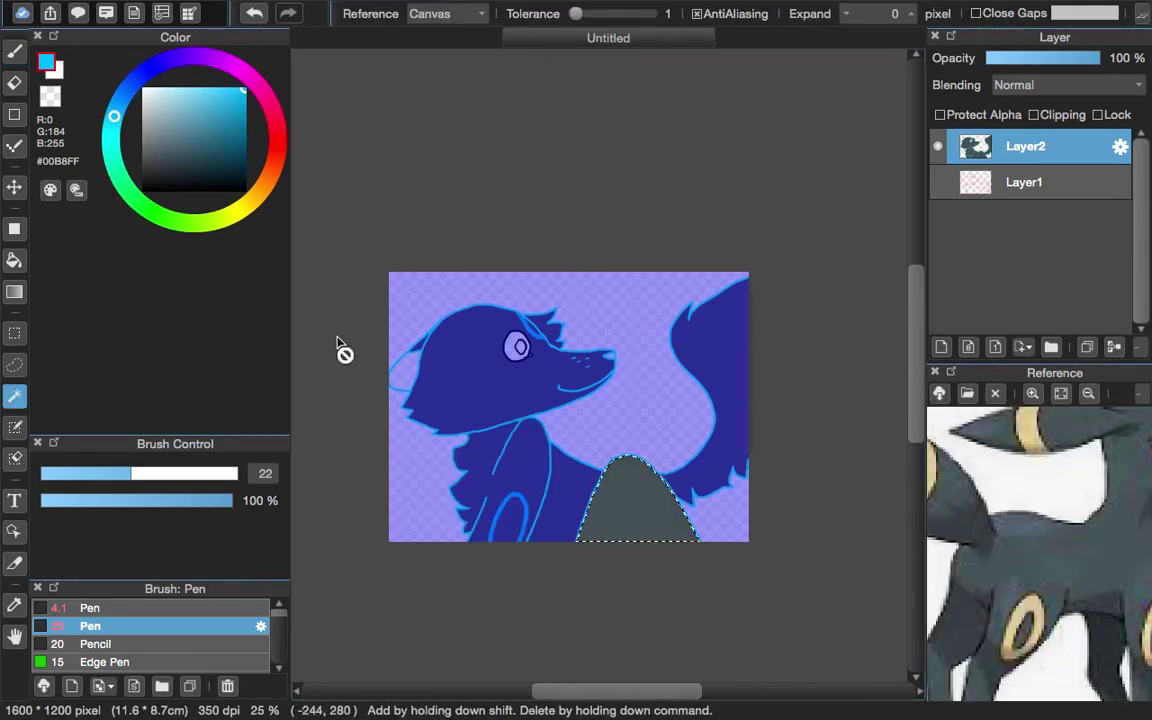
drag(1018, 505, 1105, 566)
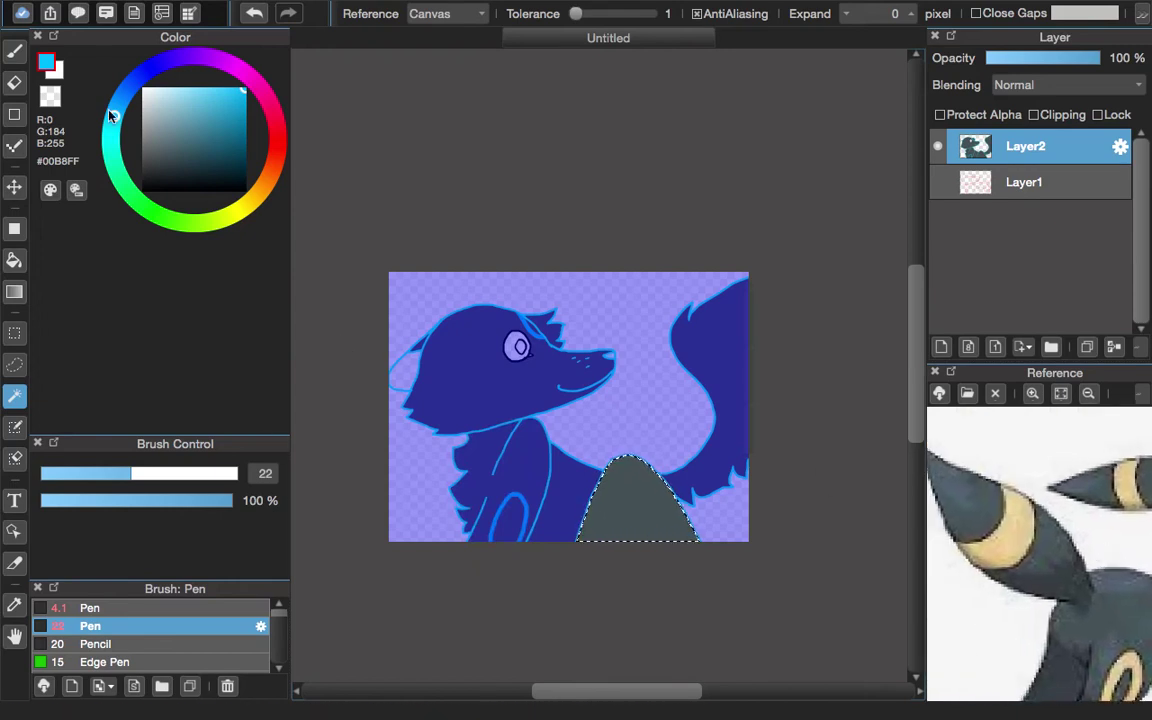
click(14, 52)
mouse_move(609, 546)
mouse_down()
mouse_move(634, 499)
mouse_move(672, 545)
mouse_up()
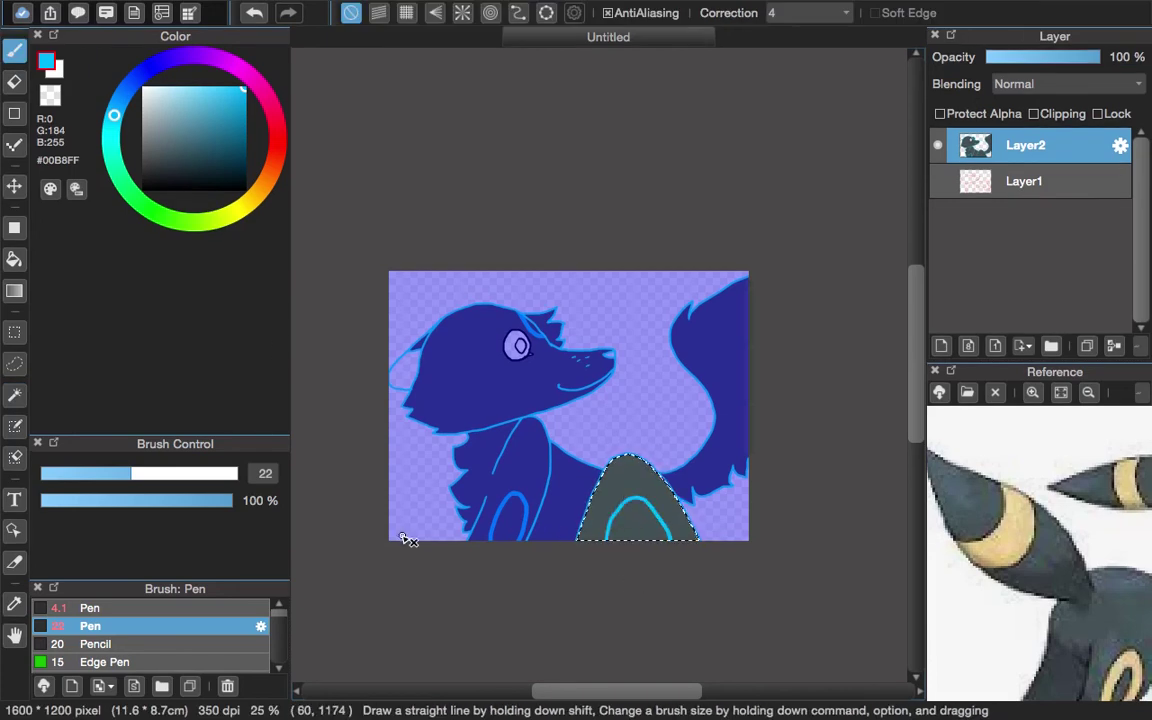
Step: Select the tail's filled area with the Magic Wand and return to the 22 px pen for drawing inside it
click(14, 396)
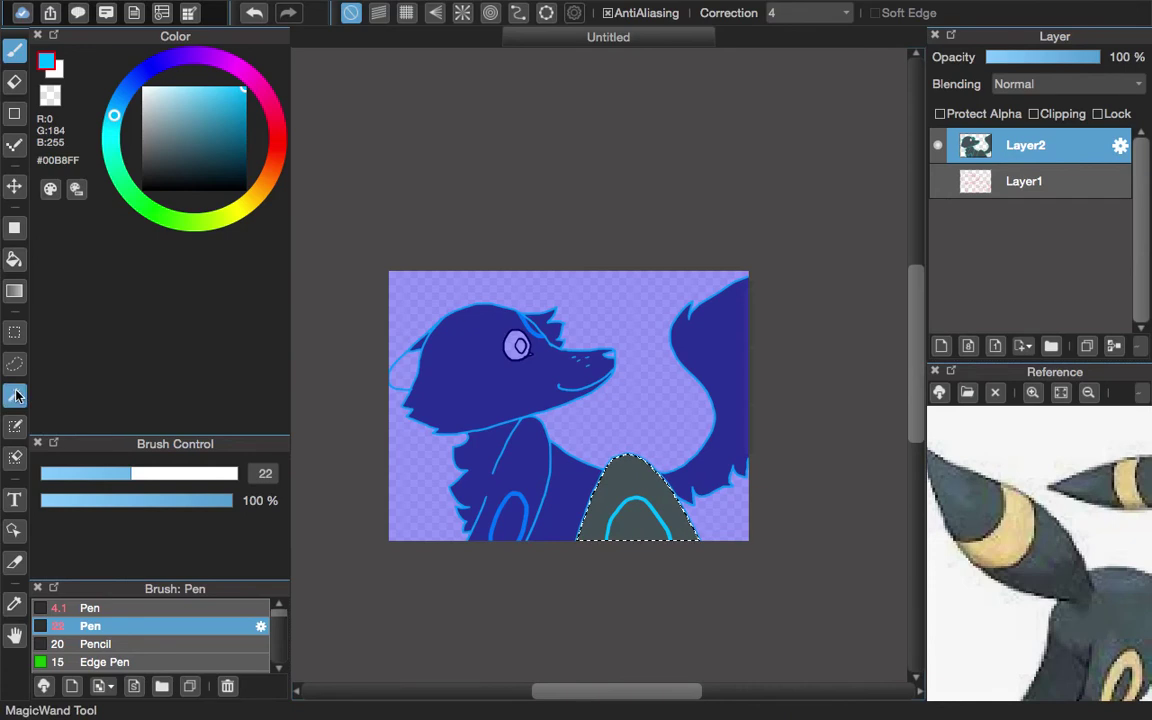
click(725, 391)
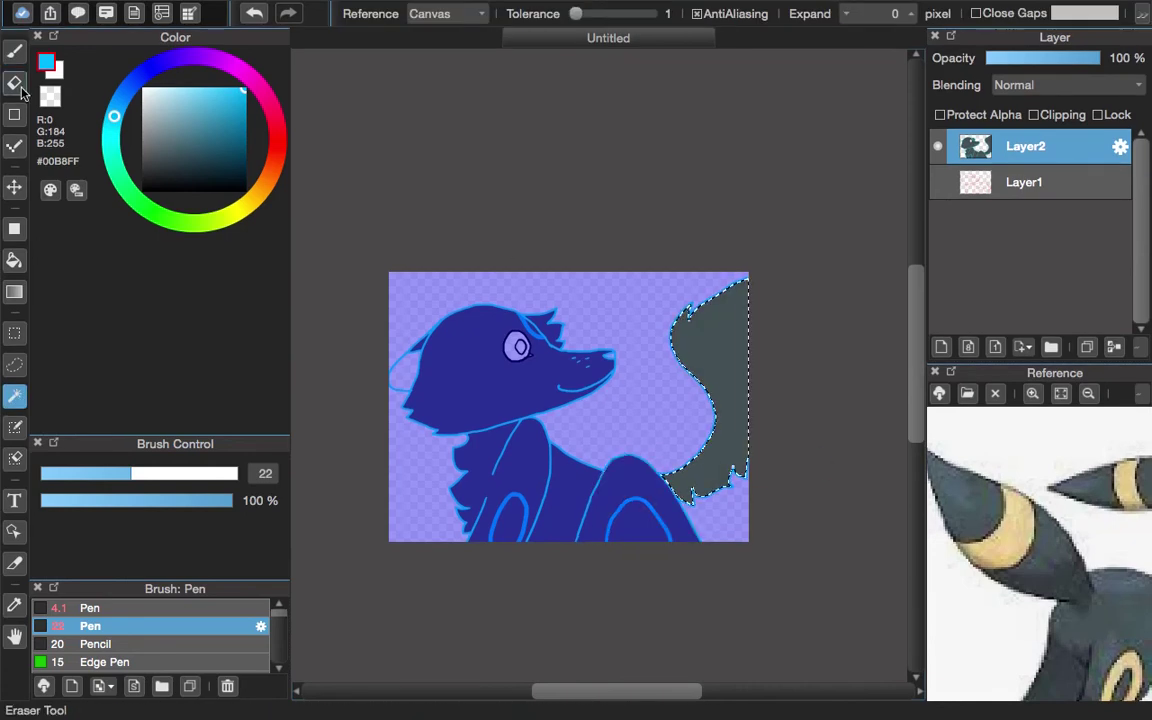
click(14, 52)
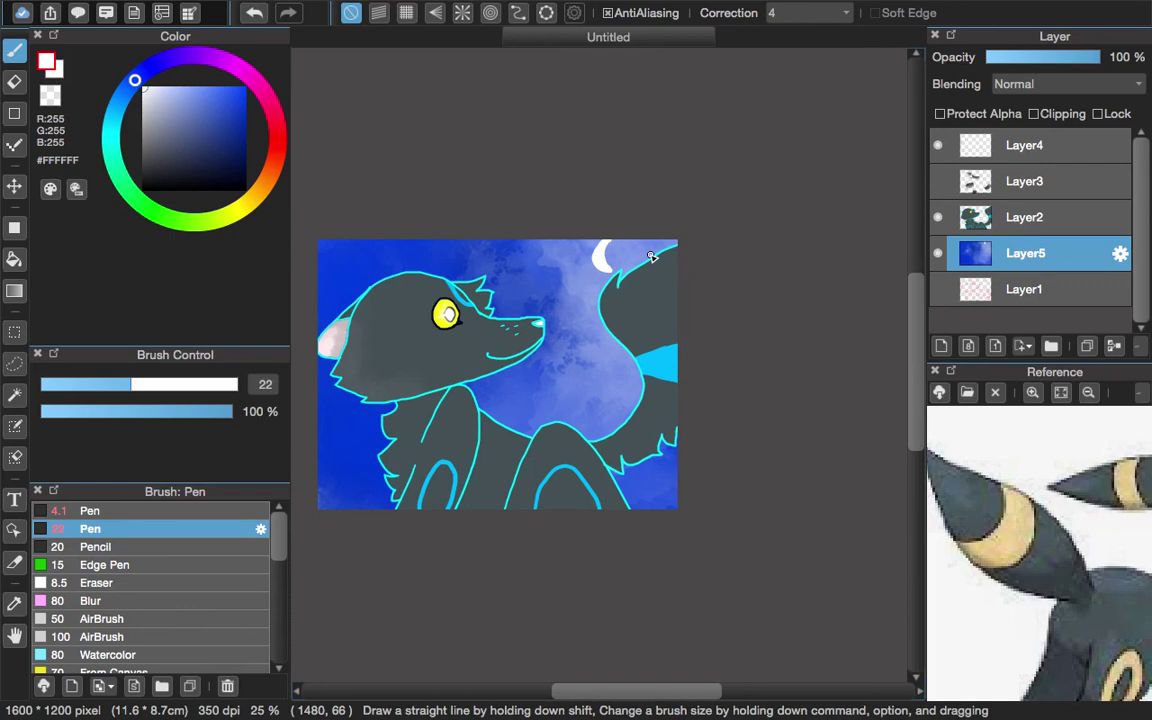
Step: Darken the lower part of the sky on Layer5 with black #000000 using the Fluffy Watercolor 3 brush at size 1000
click(243, 187)
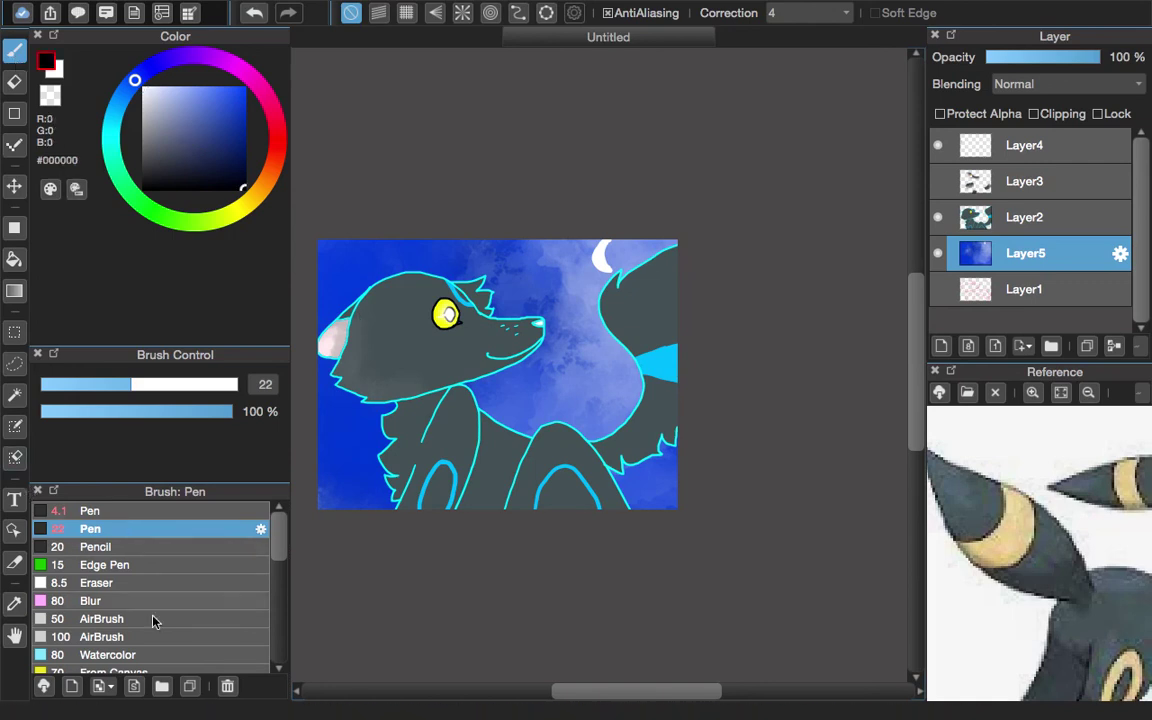
drag(278, 532, 281, 632)
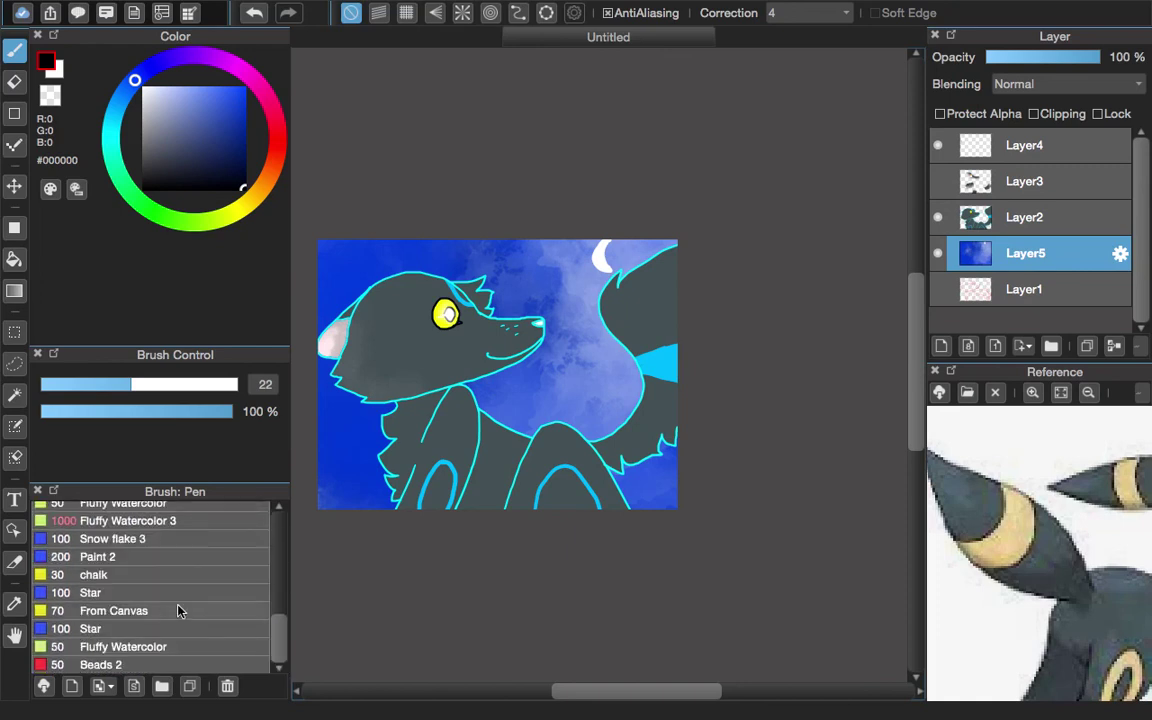
click(170, 519)
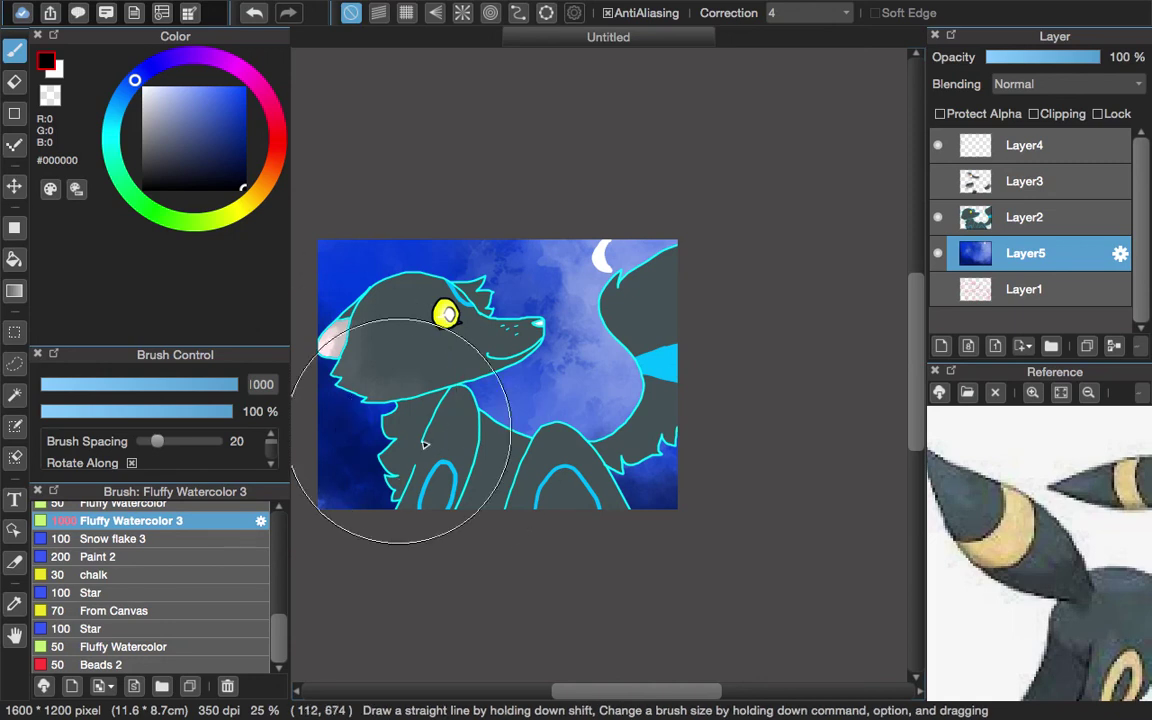
mouse_move(683, 472)
mouse_down()
mouse_move(729, 480)
mouse_move(572, 491)
mouse_move(407, 430)
mouse_move(312, 432)
mouse_up()
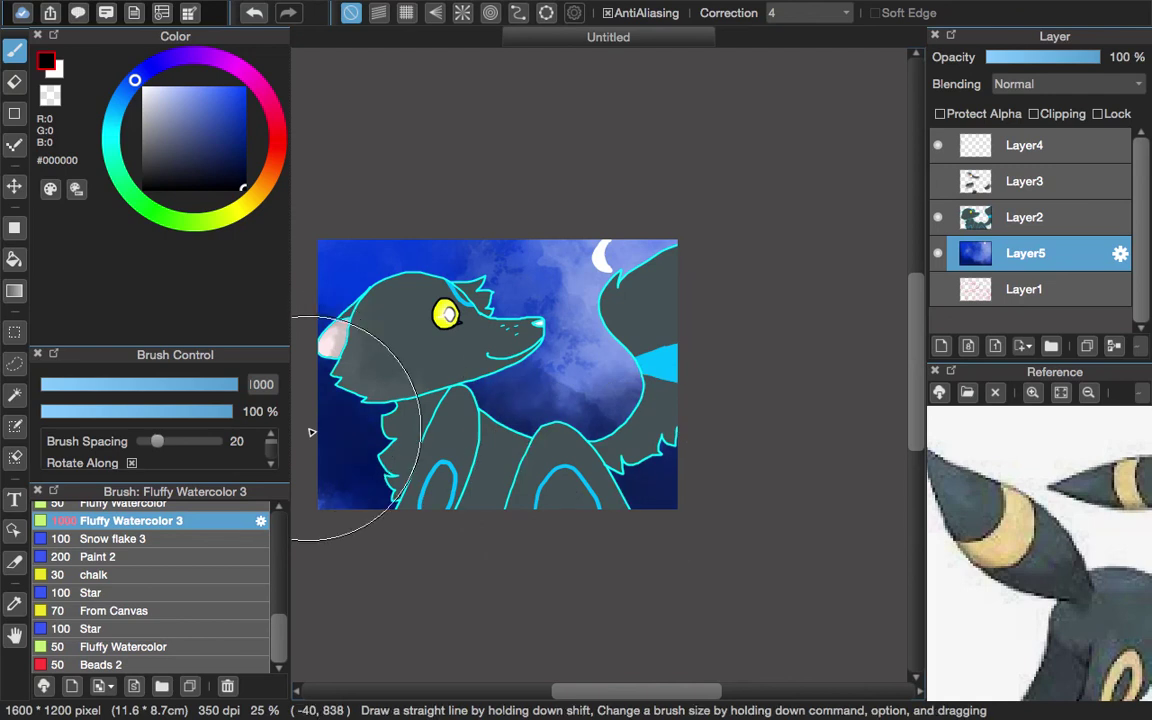
Step: Set the colour to white #FFFFFF and the brush size to 563, and try painting mist across the lower background
click(145, 89)
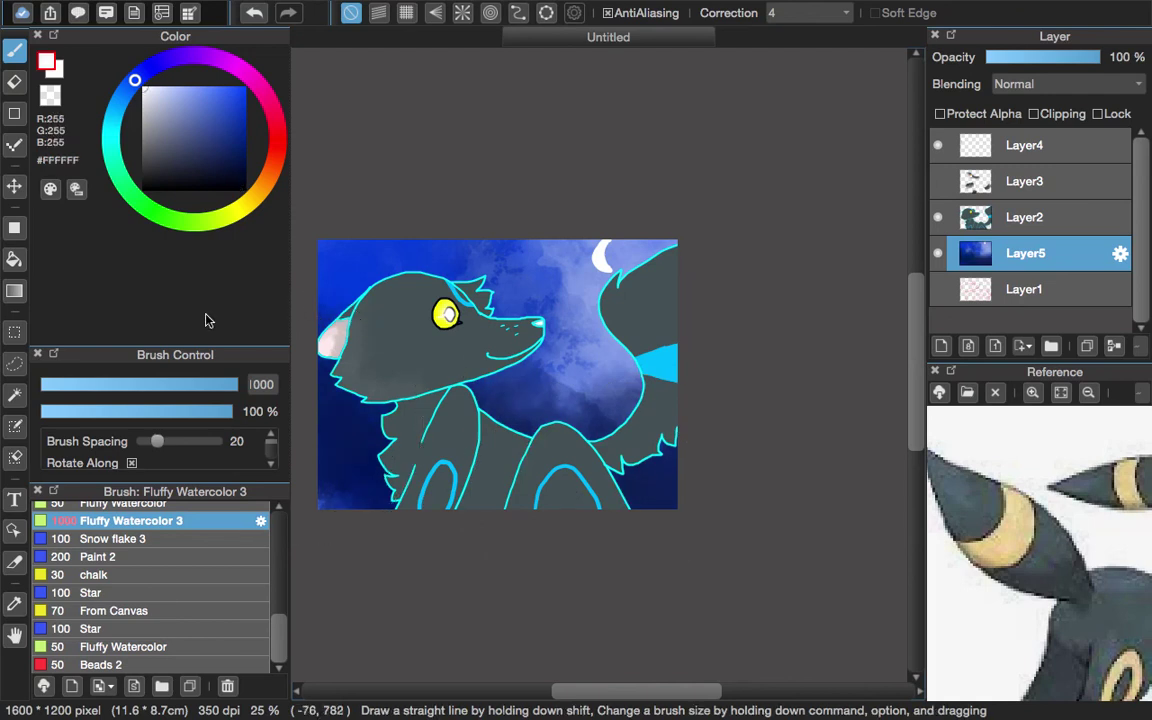
drag(228, 389, 354, 401)
drag(510, 410, 692, 460)
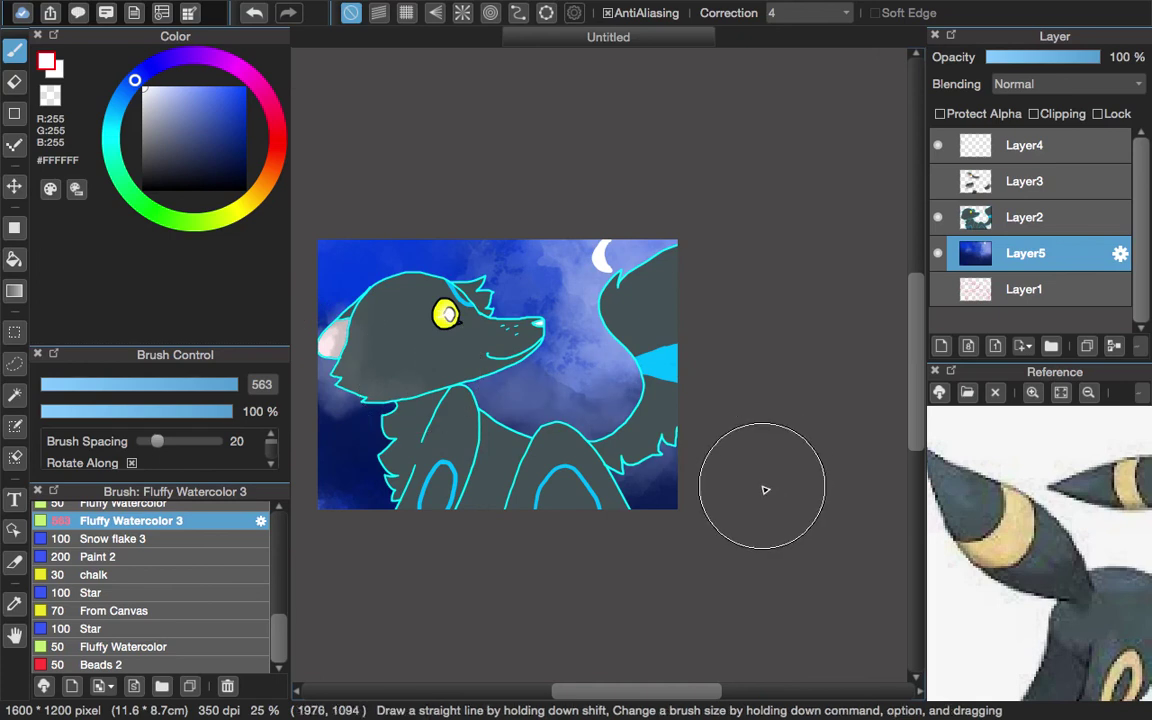
Step: Undo the white mist strokes on the background
click(254, 12)
click(254, 12)
click(254, 12)
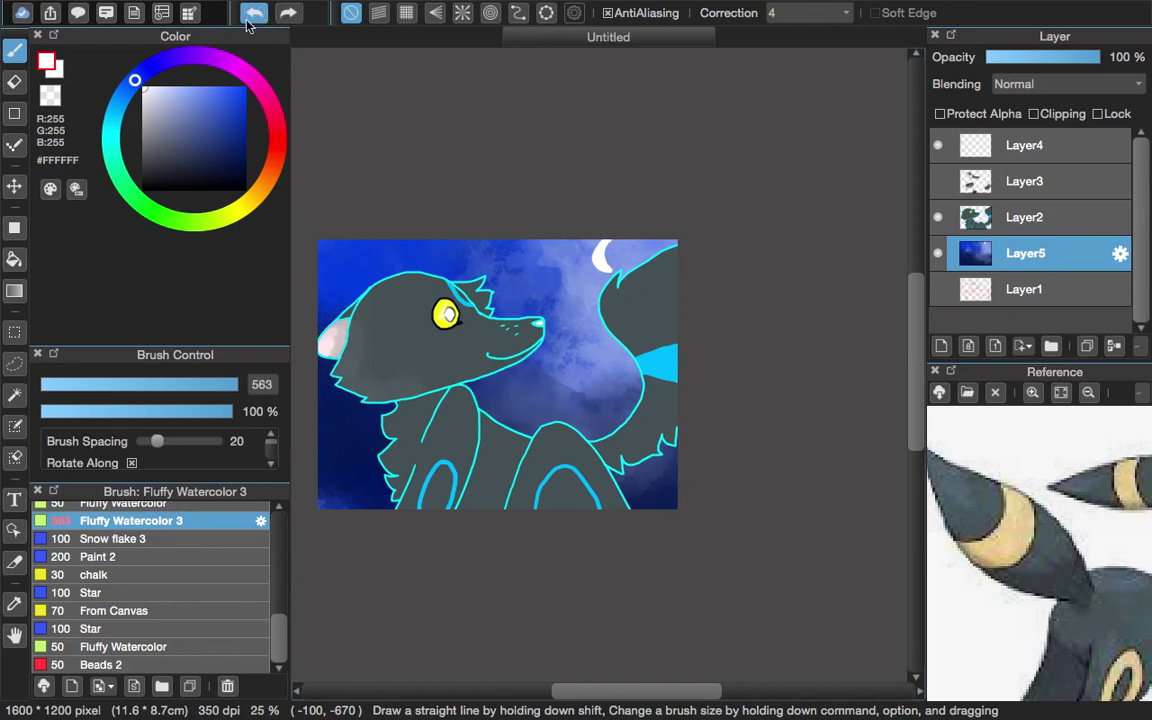
click(247, 21)
click(247, 21)
click(287, 14)
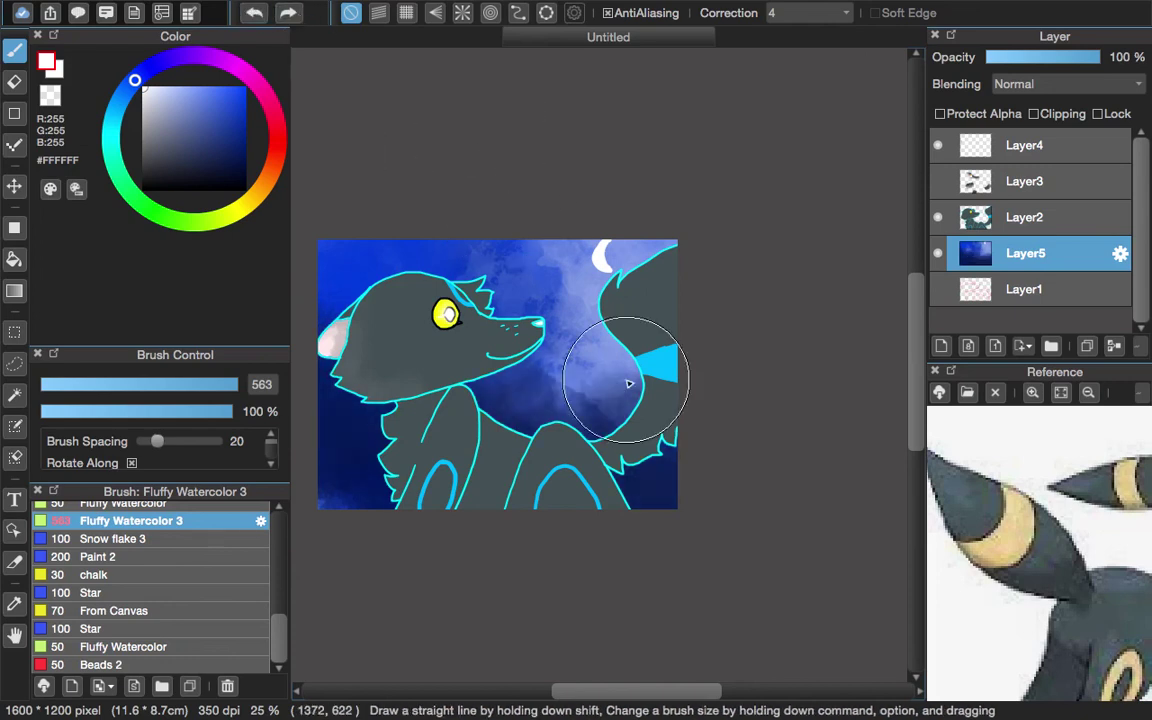
Step: Brush white mist over the lower sky between the head and tail, lowering the brush opacity to 67 %
drag(532, 378, 637, 412)
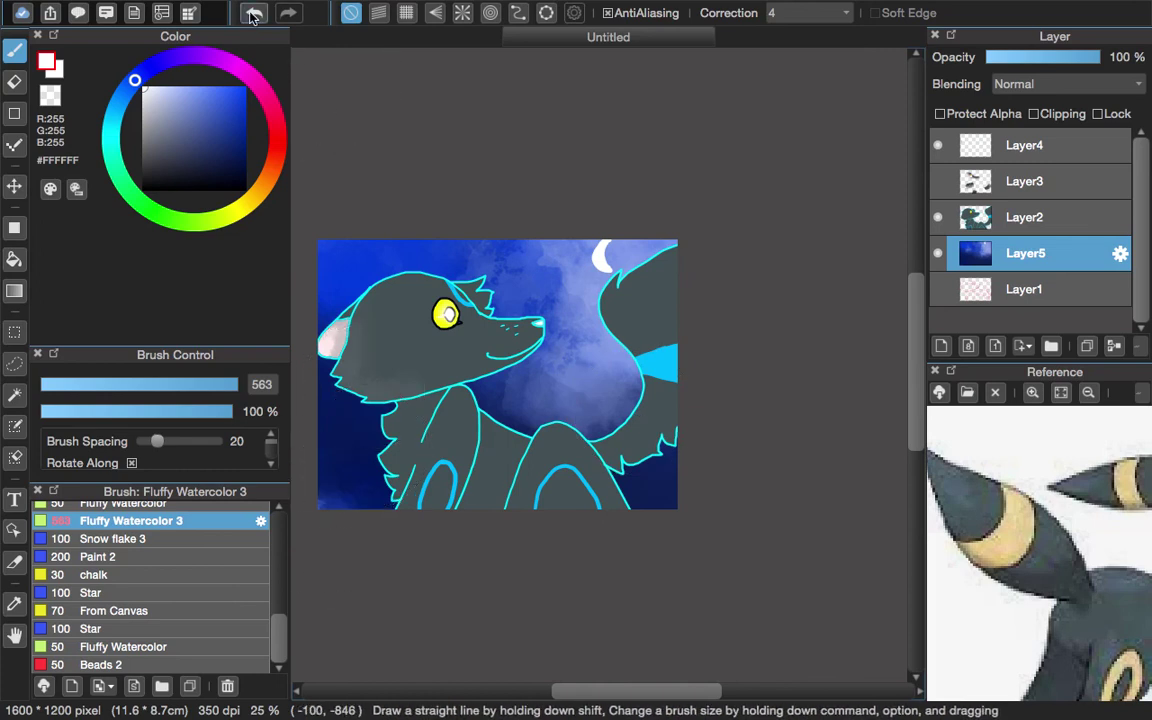
click(174, 411)
mouse_move(500, 367)
mouse_down()
mouse_move(525, 389)
mouse_move(614, 420)
mouse_move(688, 432)
mouse_up()
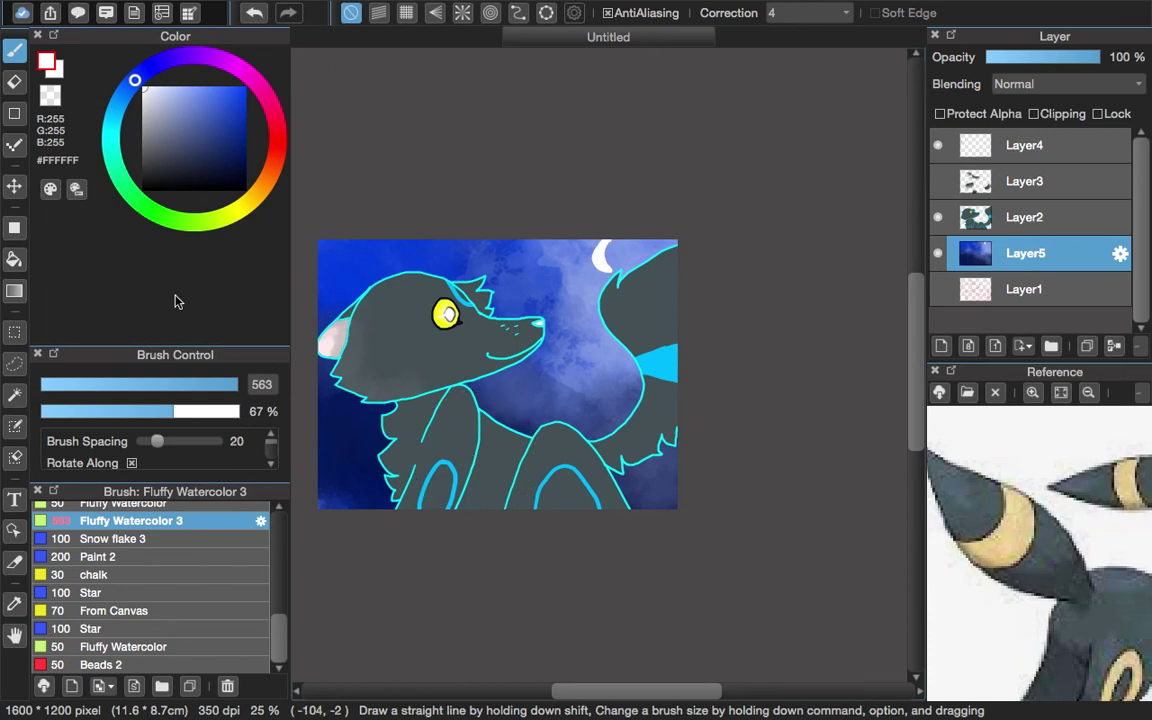
Step: Draw small white stars across the sky on Layer5 with the 4.1 px pen
drag(278, 630, 291, 422)
click(90, 510)
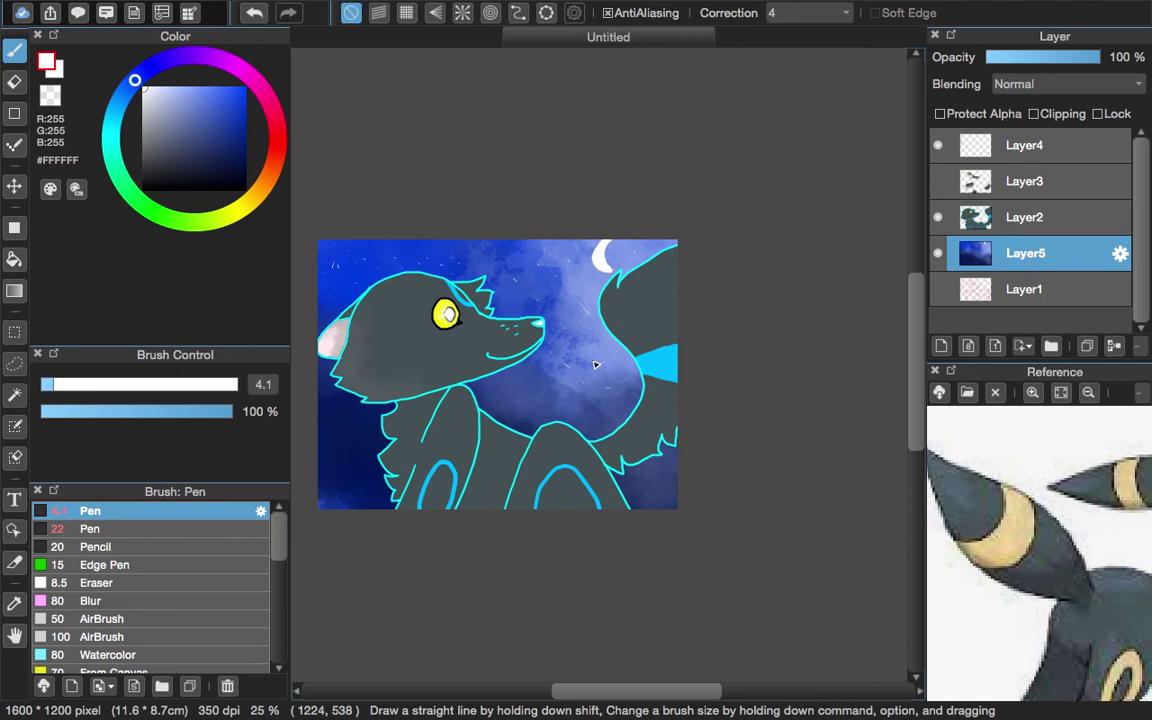
Step: Sample the leg ring's blue #00B8FF and airbrush a glow around the body and tail outline on Layer5 with the AirBrush at size 277
click(226, 143)
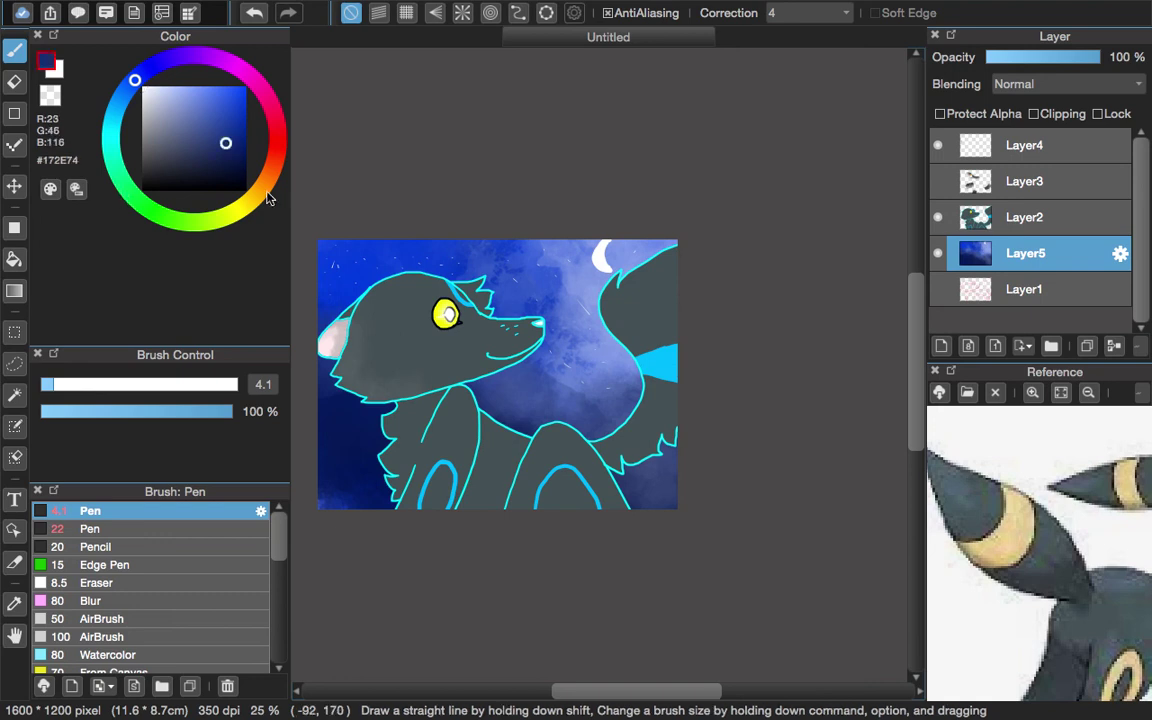
alt+click(428, 482)
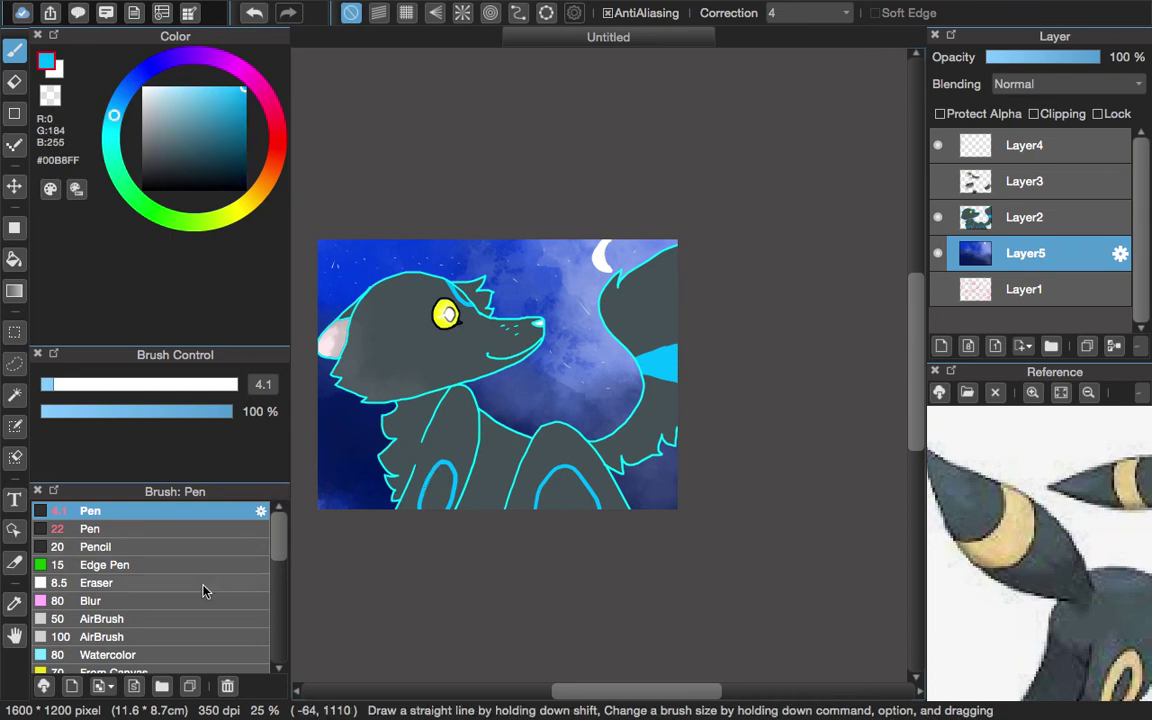
click(160, 620)
drag(236, 384, 275, 385)
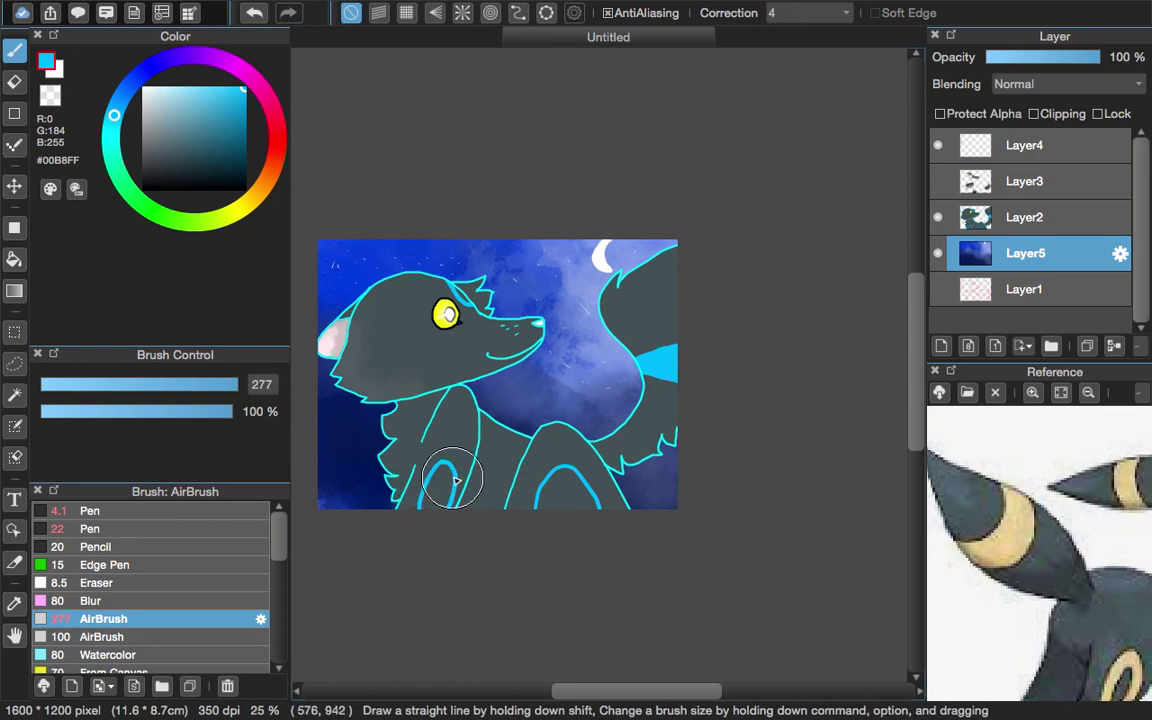
mouse_move(399, 512)
mouse_down()
mouse_move(402, 422)
mouse_move(371, 412)
mouse_move(338, 371)
mouse_move(340, 332)
mouse_move(375, 303)
mouse_move(432, 284)
mouse_move(492, 289)
mouse_move(486, 314)
mouse_move(546, 335)
mouse_move(475, 384)
mouse_move(505, 417)
mouse_move(587, 441)
mouse_move(641, 408)
mouse_move(616, 314)
mouse_move(623, 290)
mouse_move(710, 259)
mouse_up()
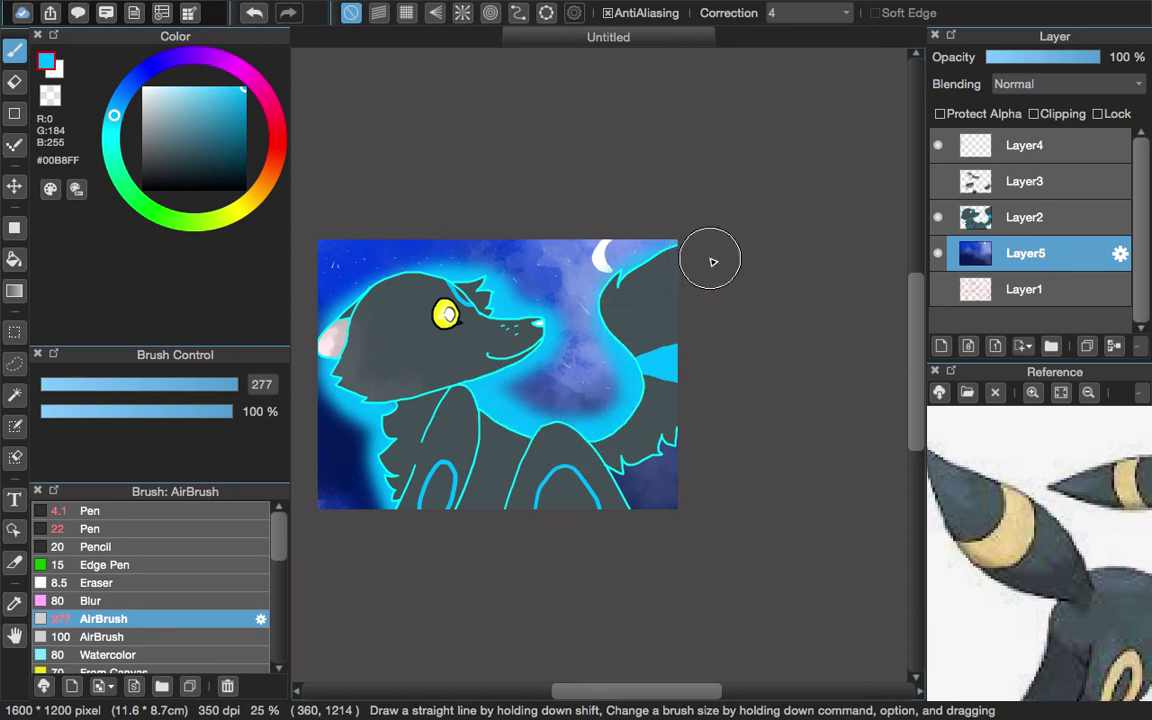
mouse_move(694, 437)
mouse_down()
mouse_move(627, 463)
mouse_move(636, 527)
mouse_up()
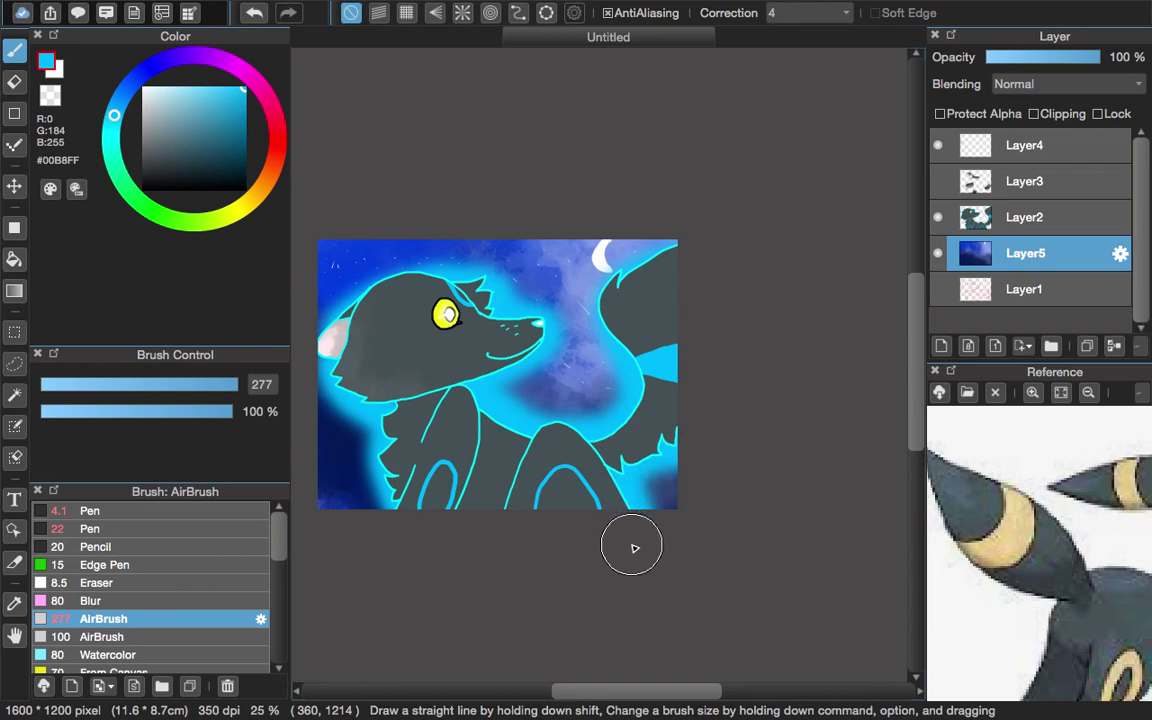
Step: Activate Layer2, set the AirBrush size to 270, and try a full-opacity glow over the front leg ring, undoing the stroke
click(1030, 217)
drag(208, 384, 272, 386)
mouse_move(450, 483)
mouse_down()
mouse_move(420, 525)
mouse_move(435, 478)
mouse_move(434, 538)
mouse_up()
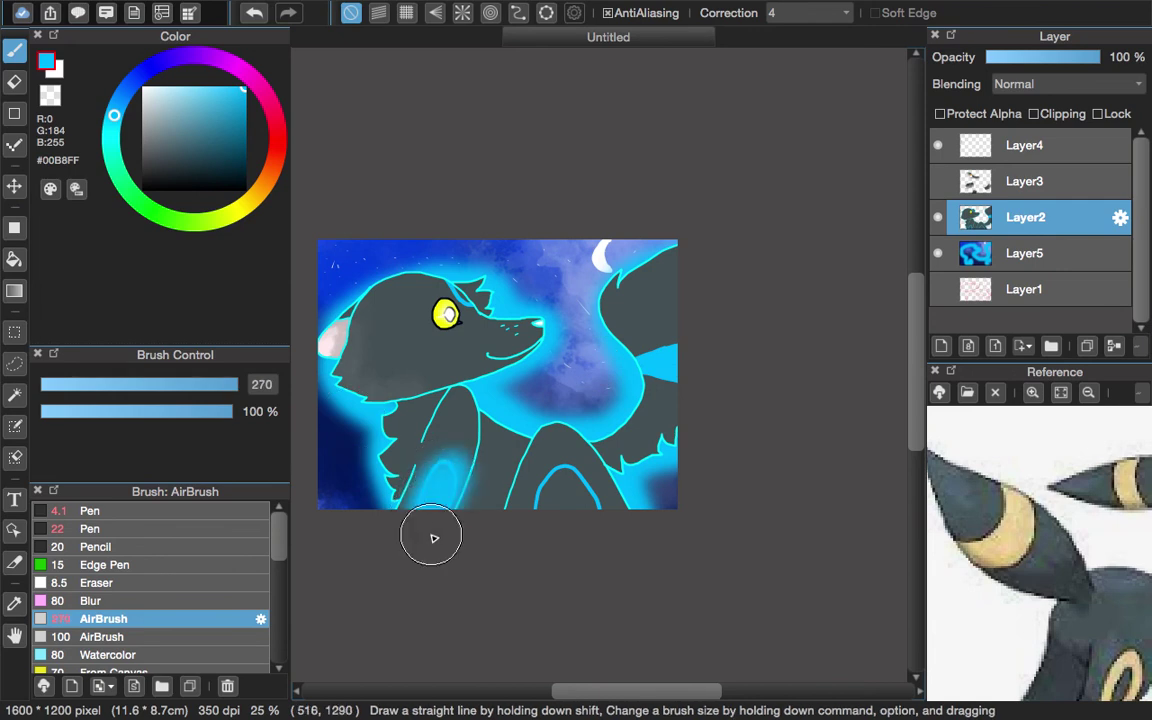
click(256, 12)
click(258, 13)
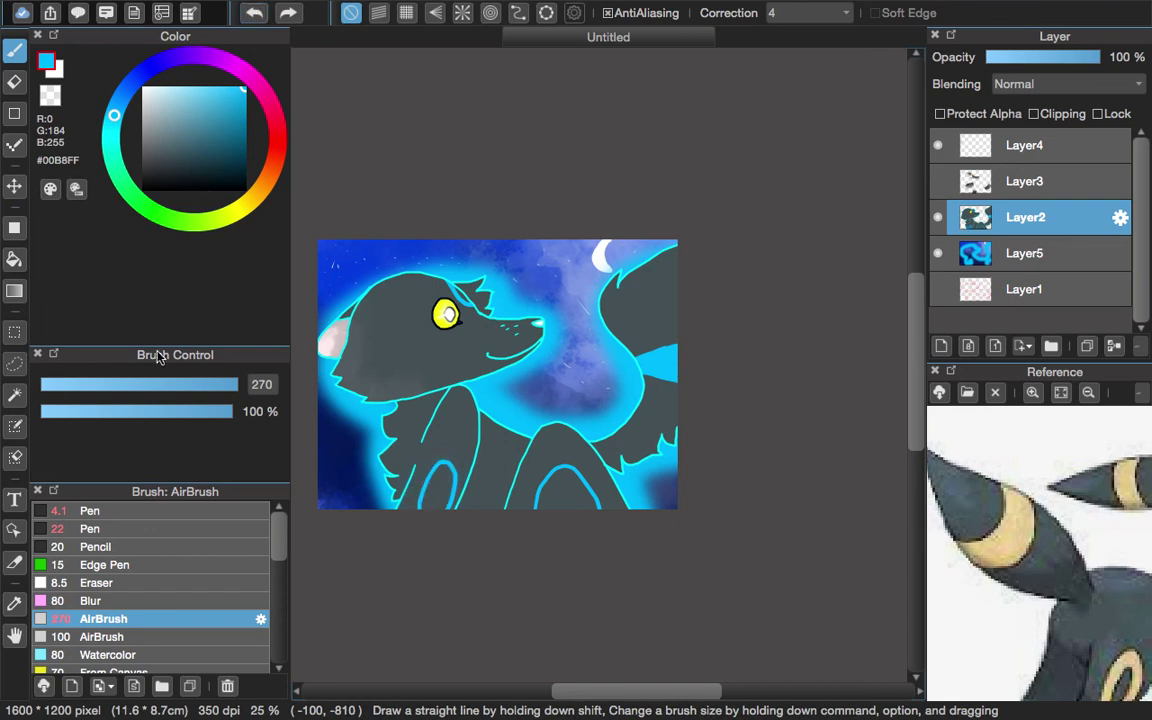
Step: Lower the AirBrush opacity to 46 % and airbrush a soft blue glow around the leg rings and forehead marking
drag(147, 416, 132, 412)
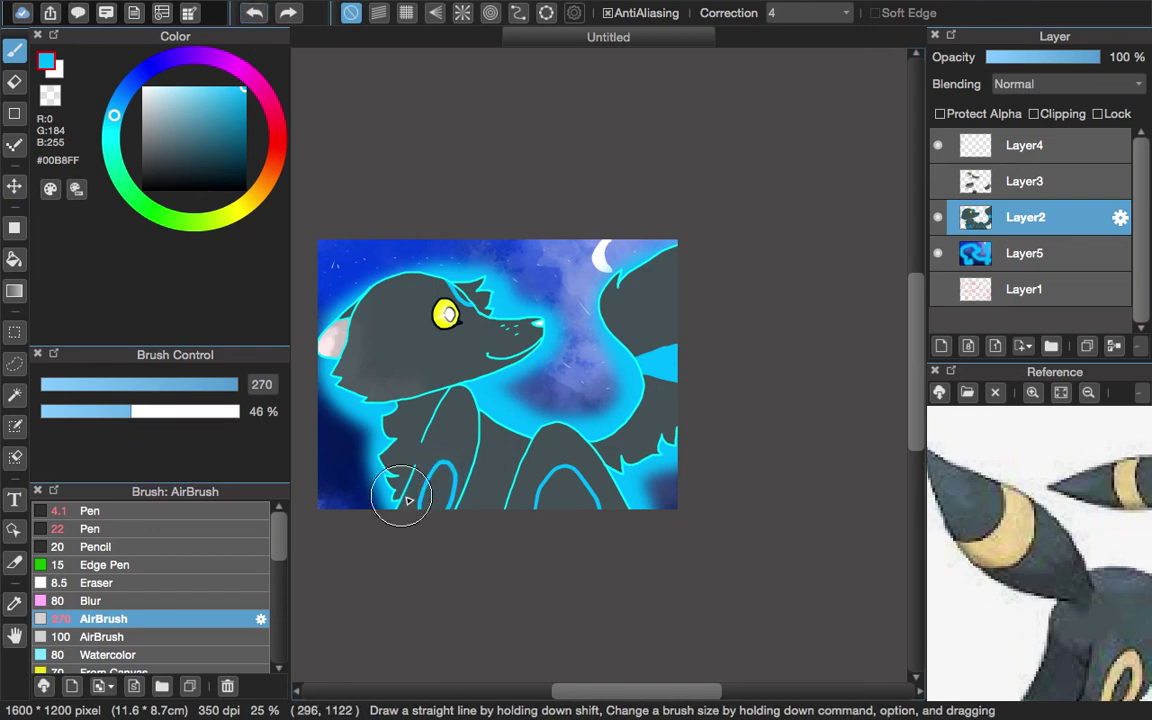
mouse_move(424, 517)
mouse_down()
mouse_move(388, 452)
mouse_move(402, 432)
mouse_move(455, 470)
mouse_up()
mouse_move(537, 535)
mouse_down()
mouse_move(547, 485)
mouse_move(565, 473)
mouse_move(604, 521)
mouse_up()
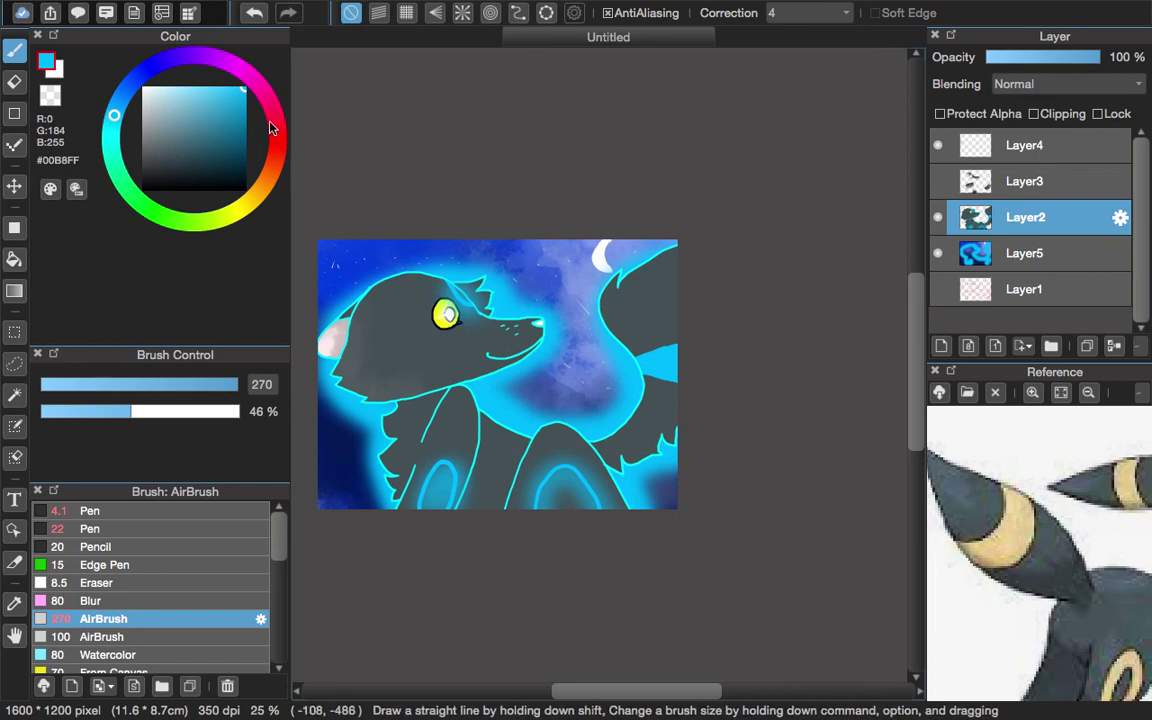
Step: Sample the outline's cyan #05F0FF and choose the 4.1 px pen for drawing on Layer2
alt+click(488, 405)
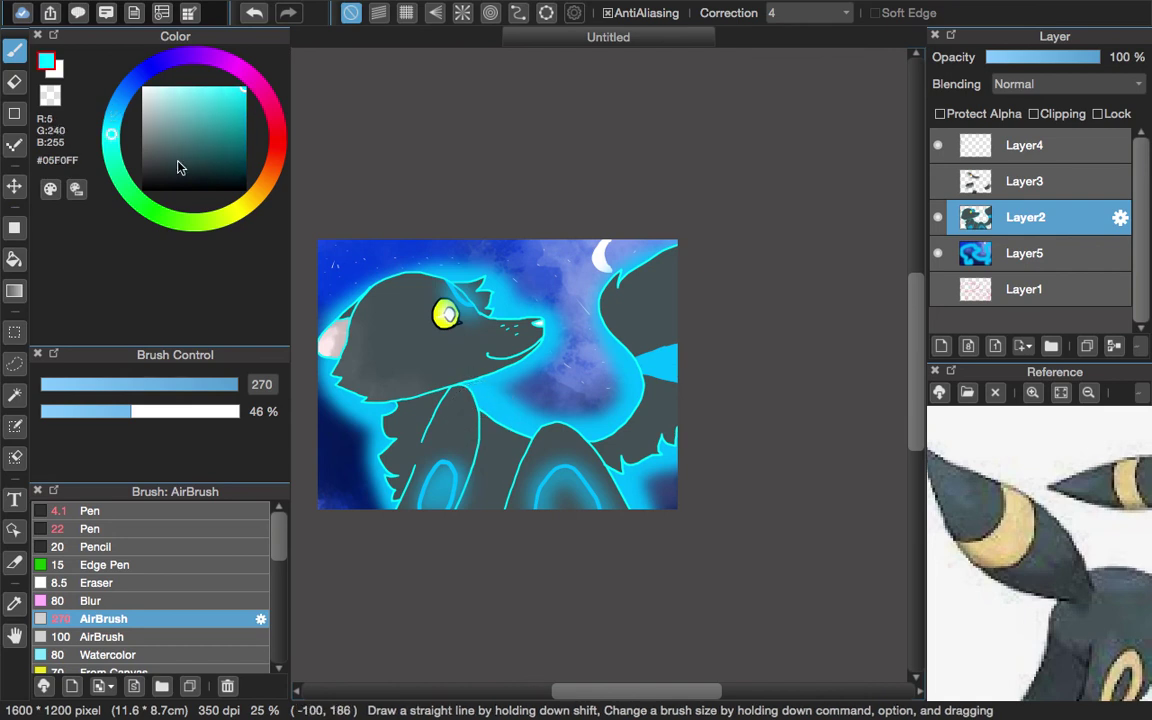
click(166, 512)
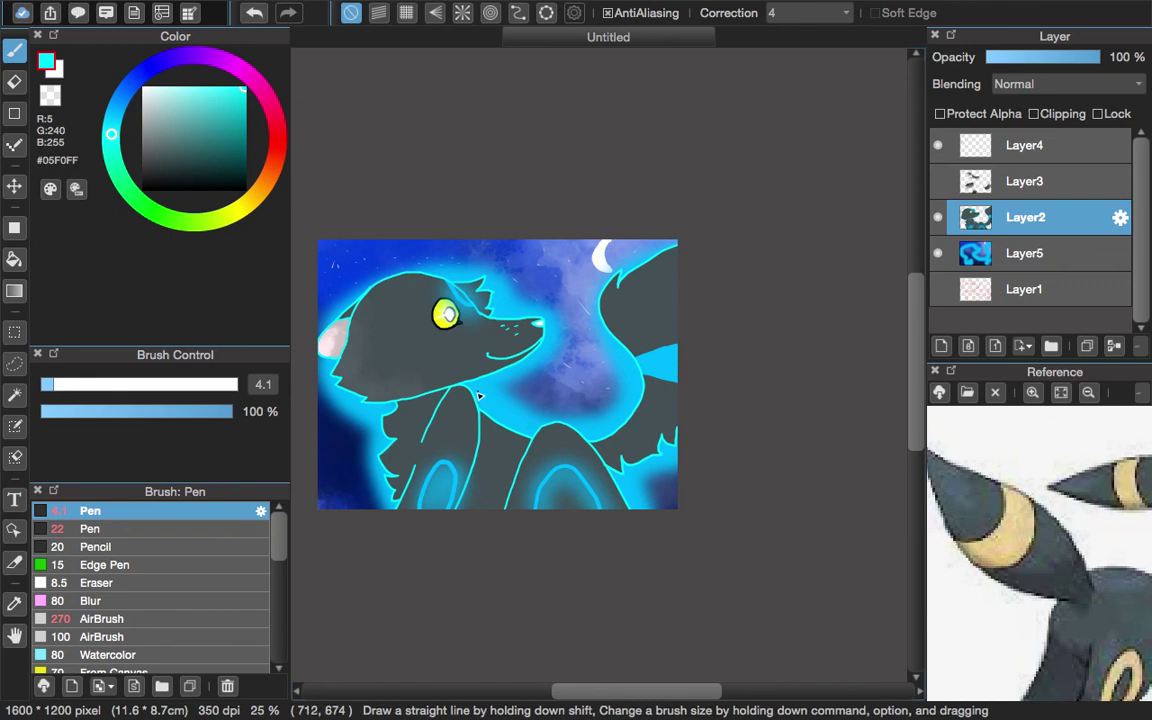